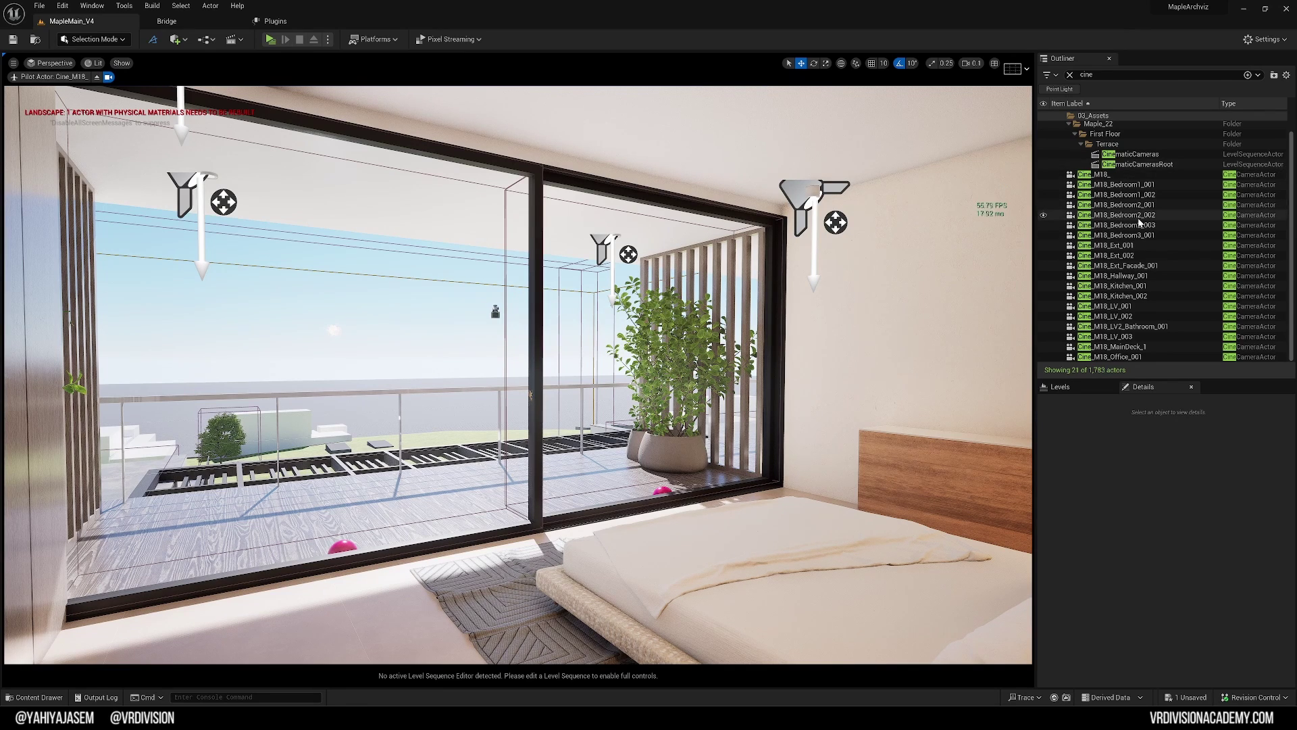
Preview the Cine_M18_LV_002 and Cine_M18_Ext_001 cameras from the Outliner
{"action": "left_click", "coordinate": [1125, 184]}
{"action": "left_click", "coordinate": [1134, 317]}
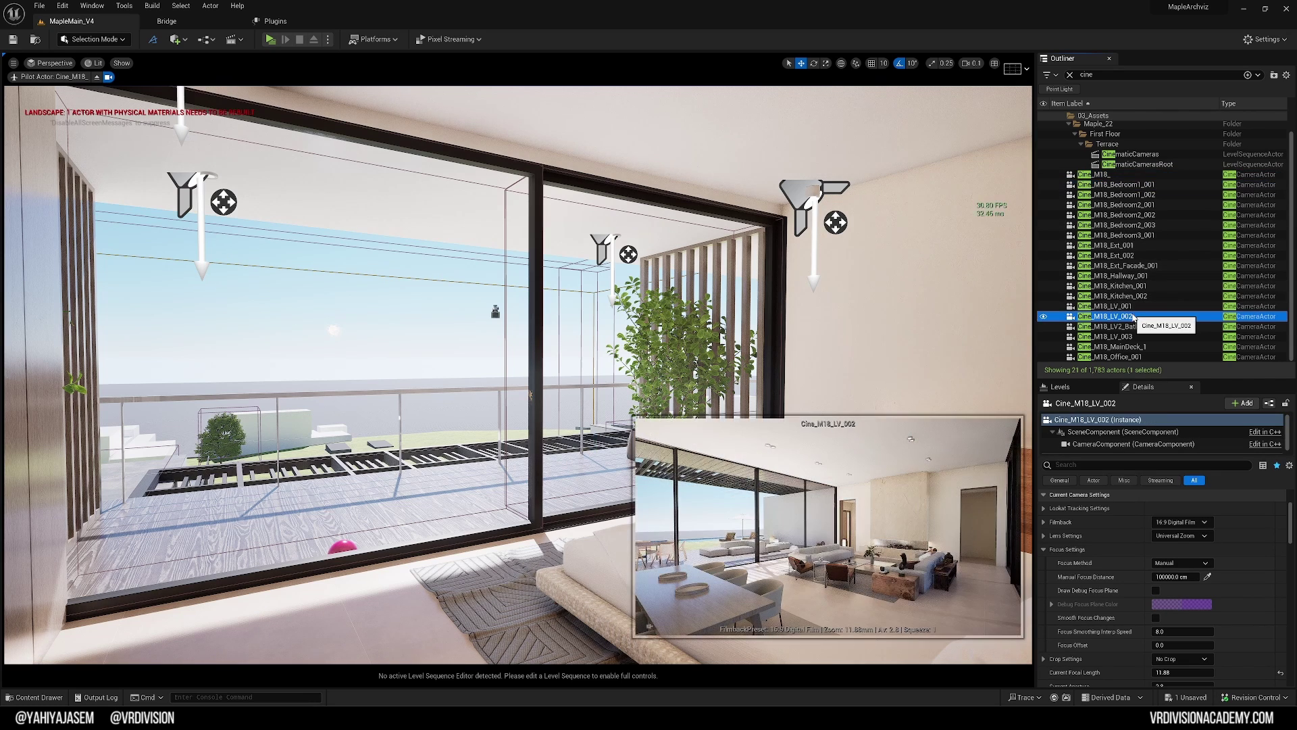
{"action": "left_click", "coordinate": [1135, 317], "text": "ctrl"}
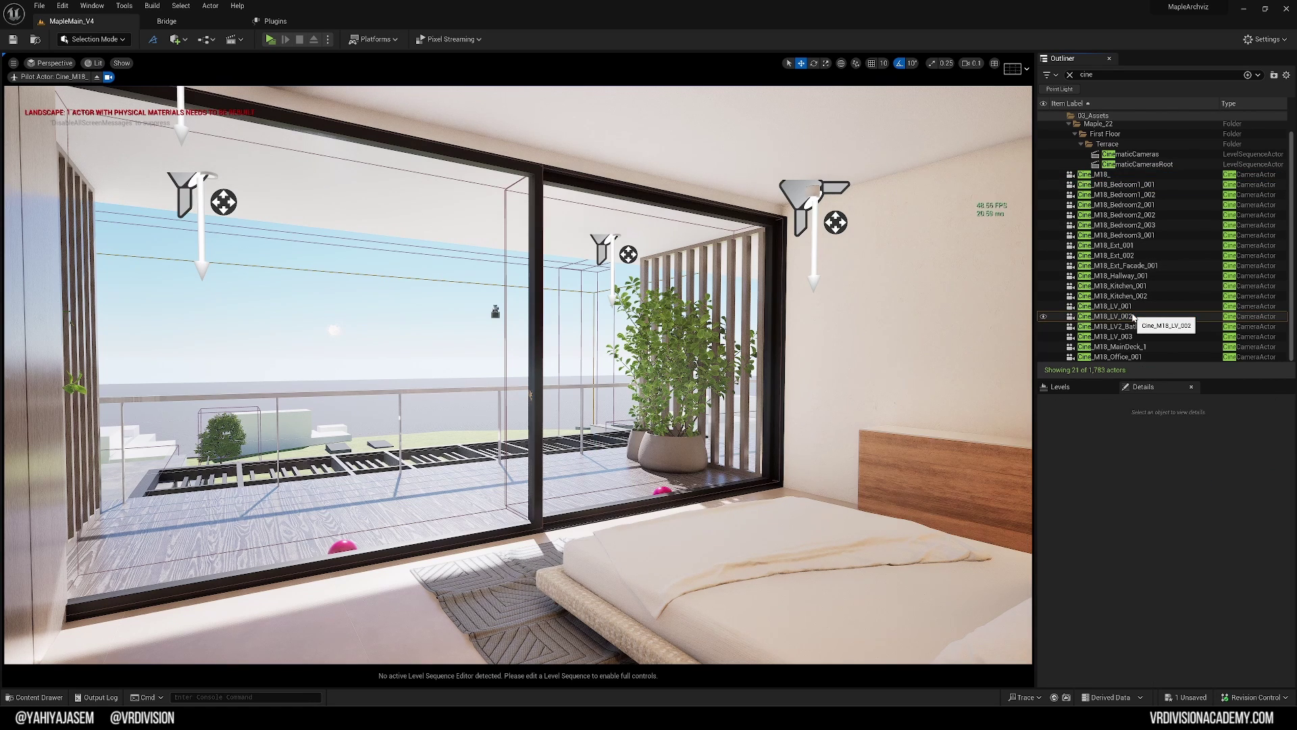
{"action": "left_click", "coordinate": [1115, 247]}
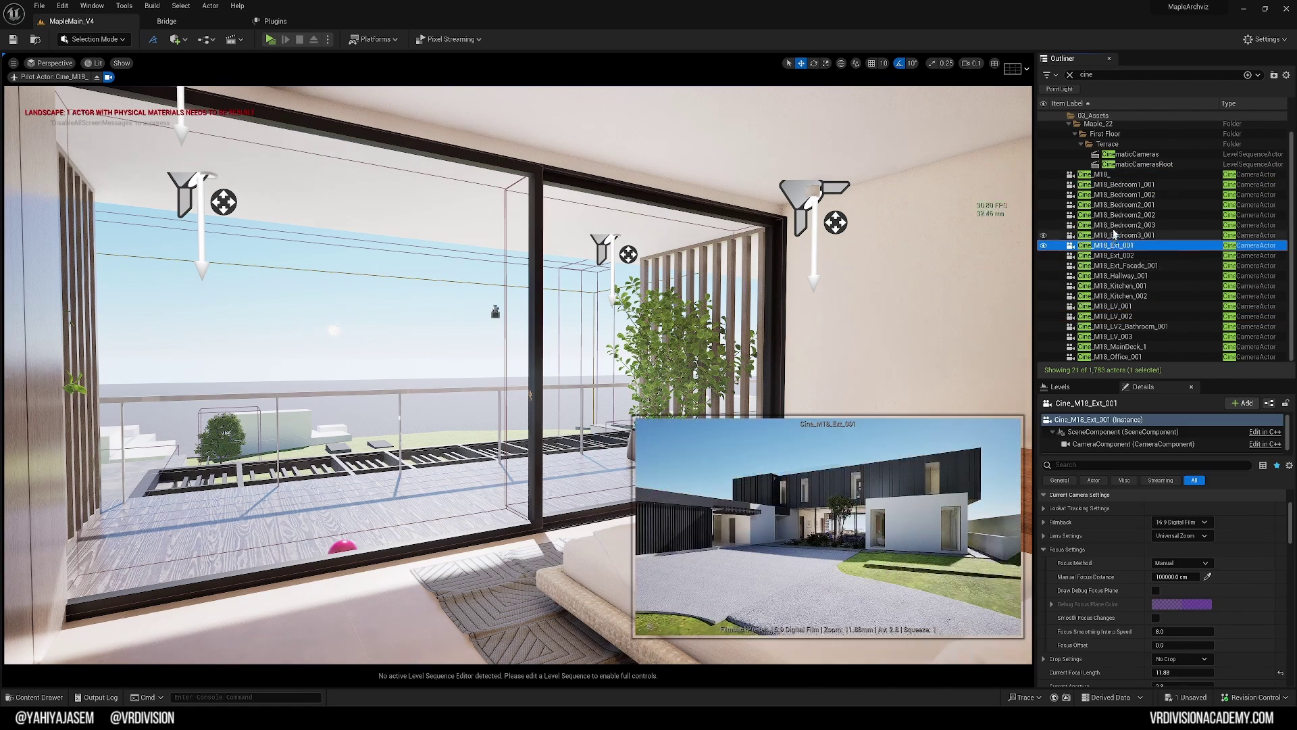
{"action": "key", "text": "Up"}
{"action": "key", "text": "Up"}
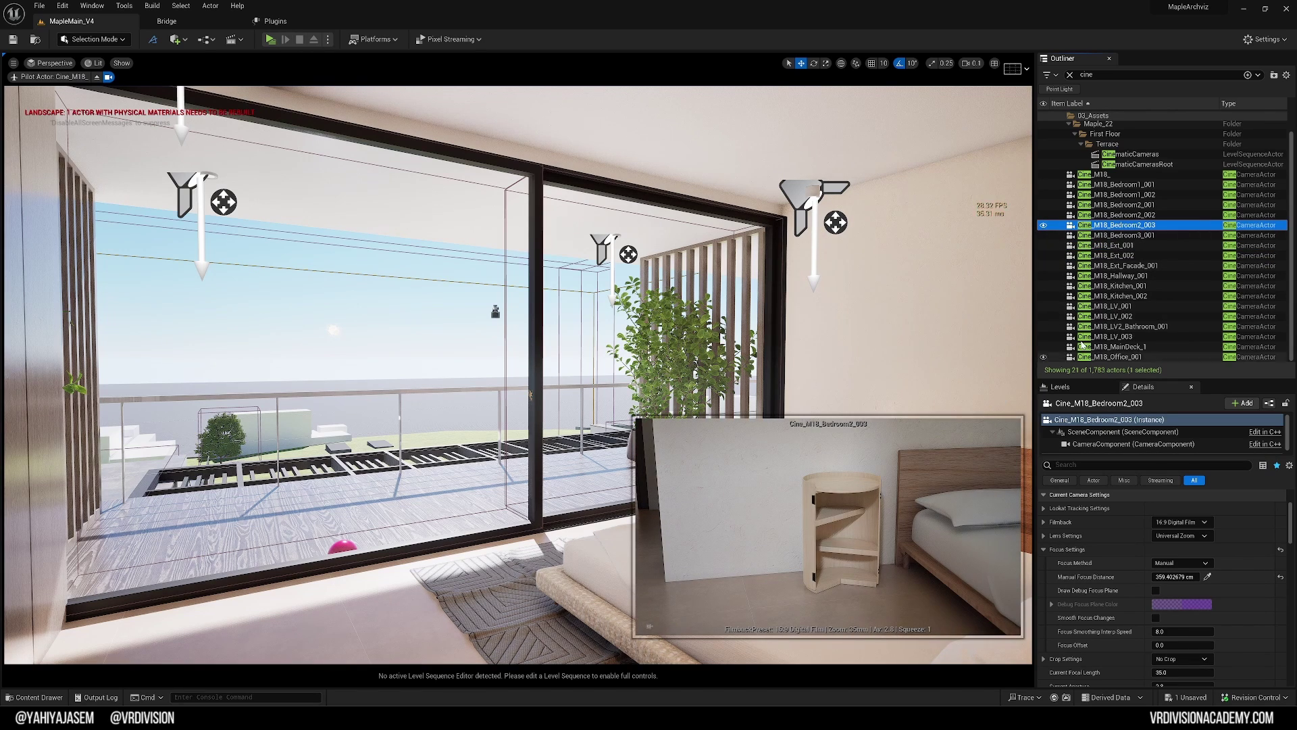
Preview Cine_M18_LV_003, then duplicate the Cine_M18_Bedroom2_003 camera
{"action": "left_click", "coordinate": [1089, 337]}
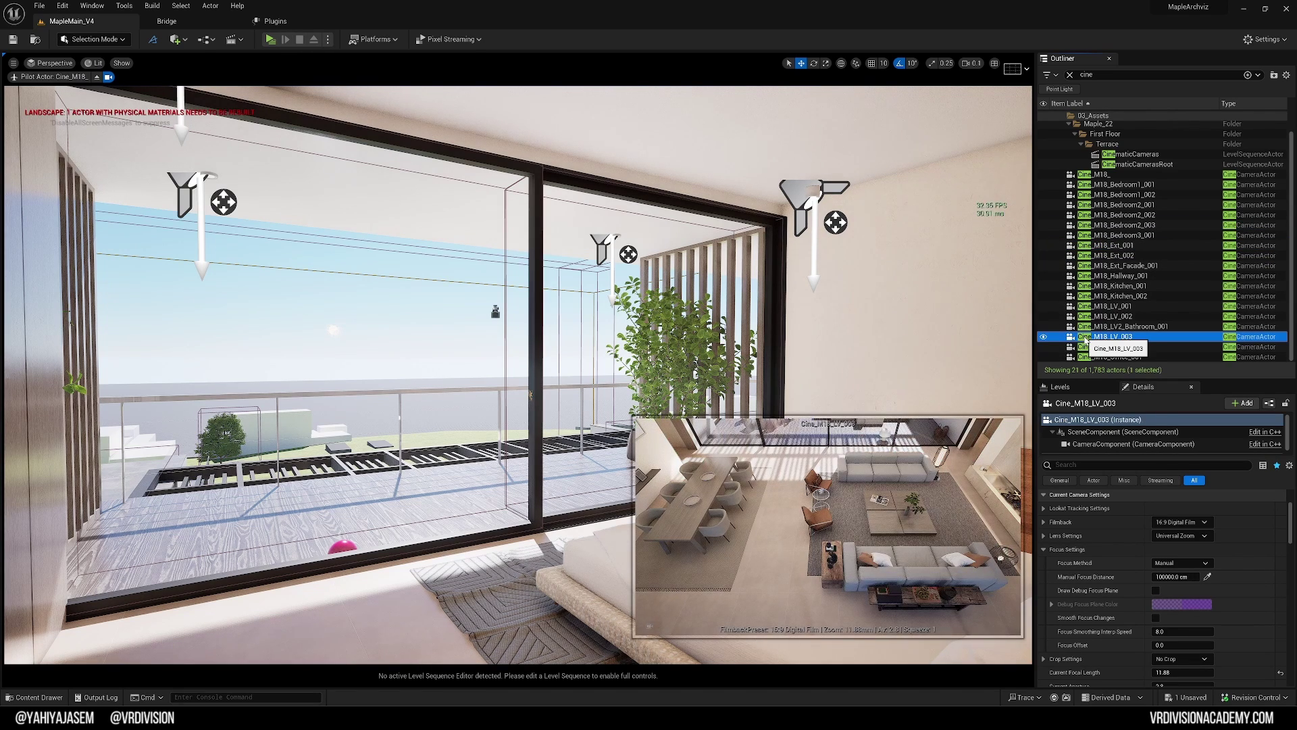
{"action": "left_click", "coordinate": [1096, 177]}
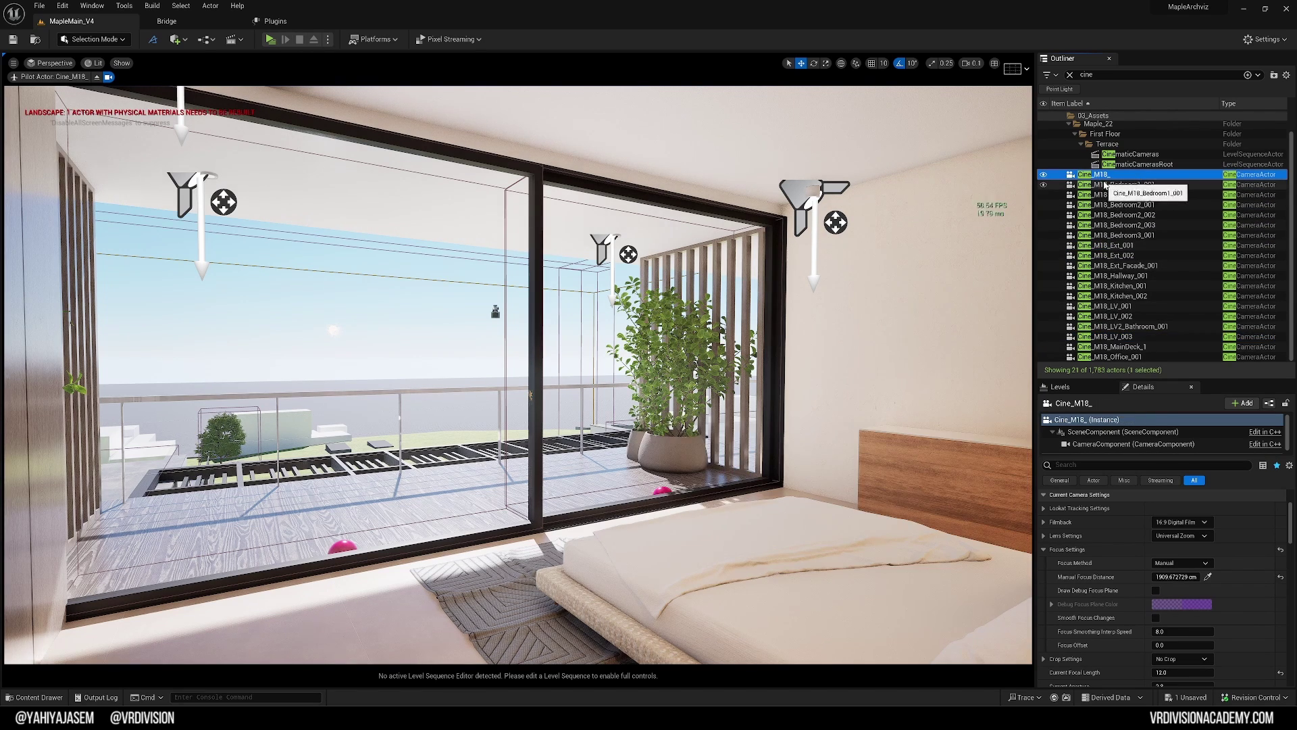
{"action": "left_click", "coordinate": [1121, 225]}
{"action": "key", "text": "ctrl+d"}
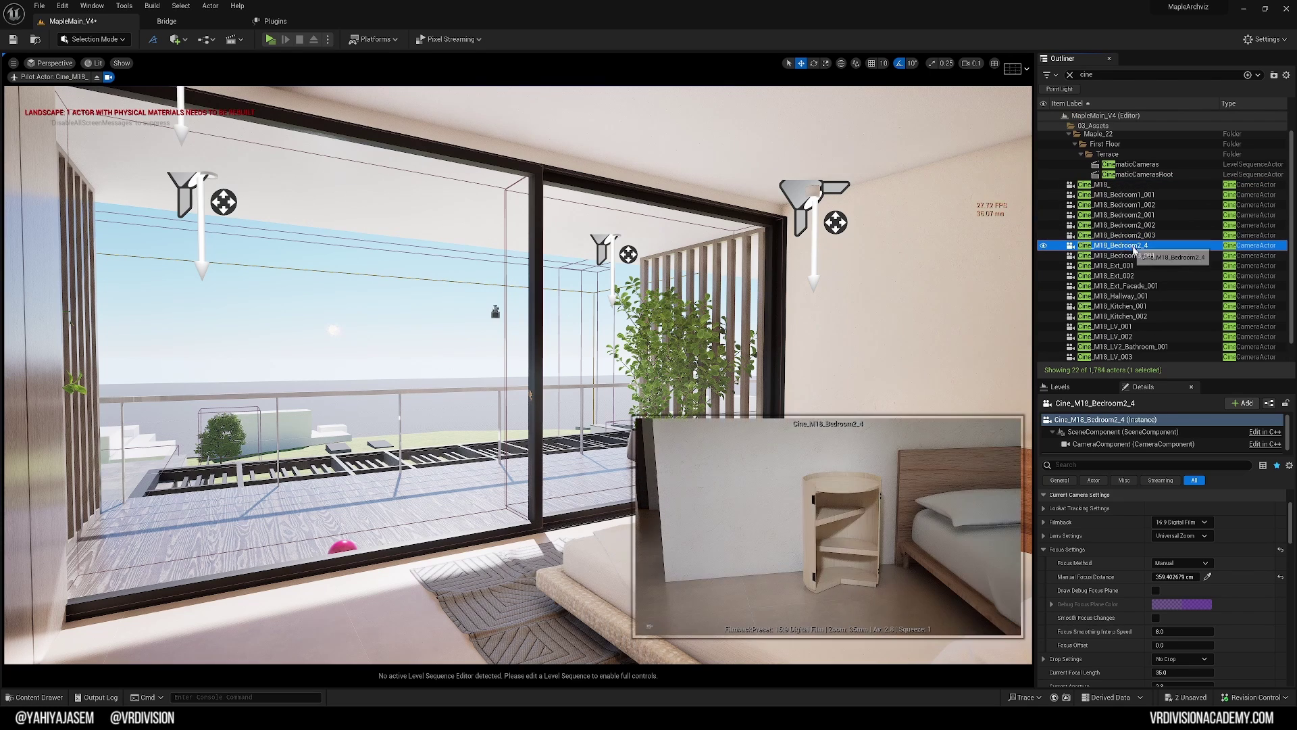
Rename the duplicated bedroom camera to Cine_M18_sdsdsd
{"action": "left_click", "coordinate": [1137, 250]}
{"action": "left_click_drag", "start_coordinate": [1114, 245], "coordinate": [1188, 245]}
{"action": "type", "text": "sdsdsd"}
{"action": "key", "text": "Return"}
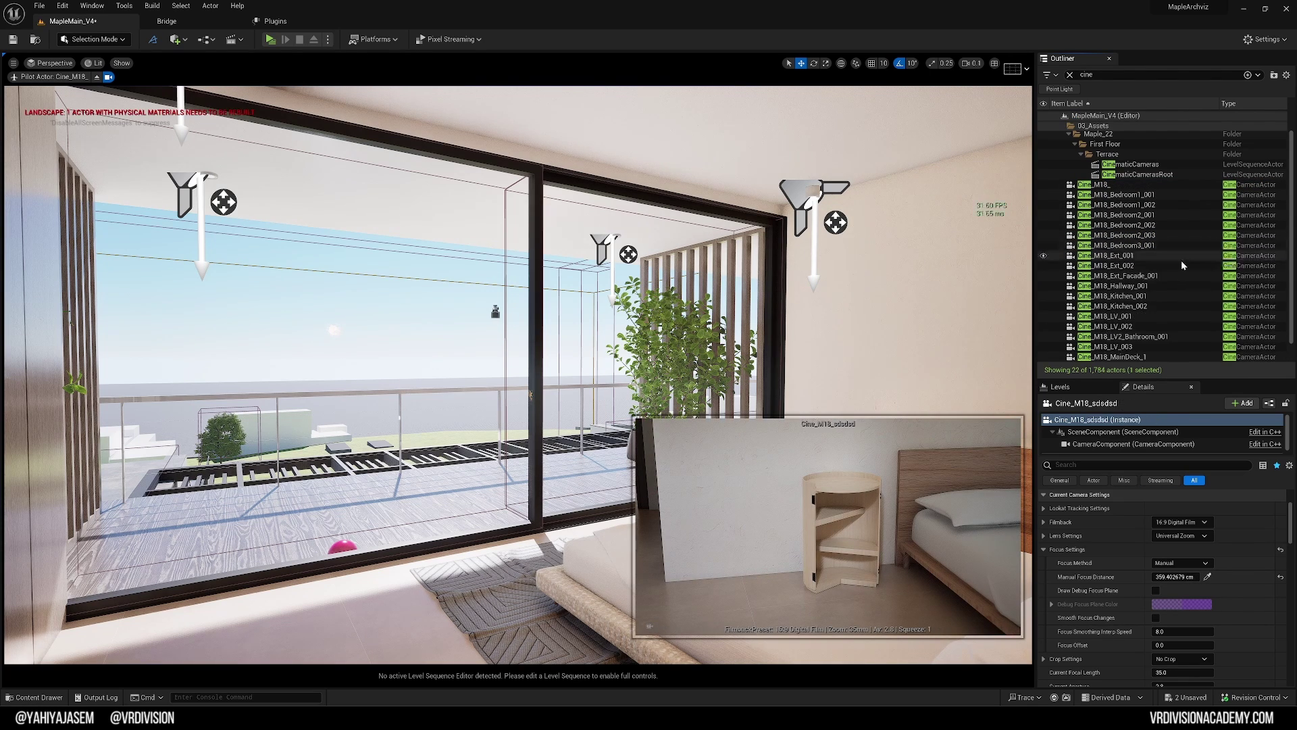
Pilot Cine_M18_sdsdsd to an aerial view and sample Manual Focus Distance from the building
{"action": "left_click", "coordinate": [44, 66]}
{"action": "mouse_move", "coordinate": [68, 165]}
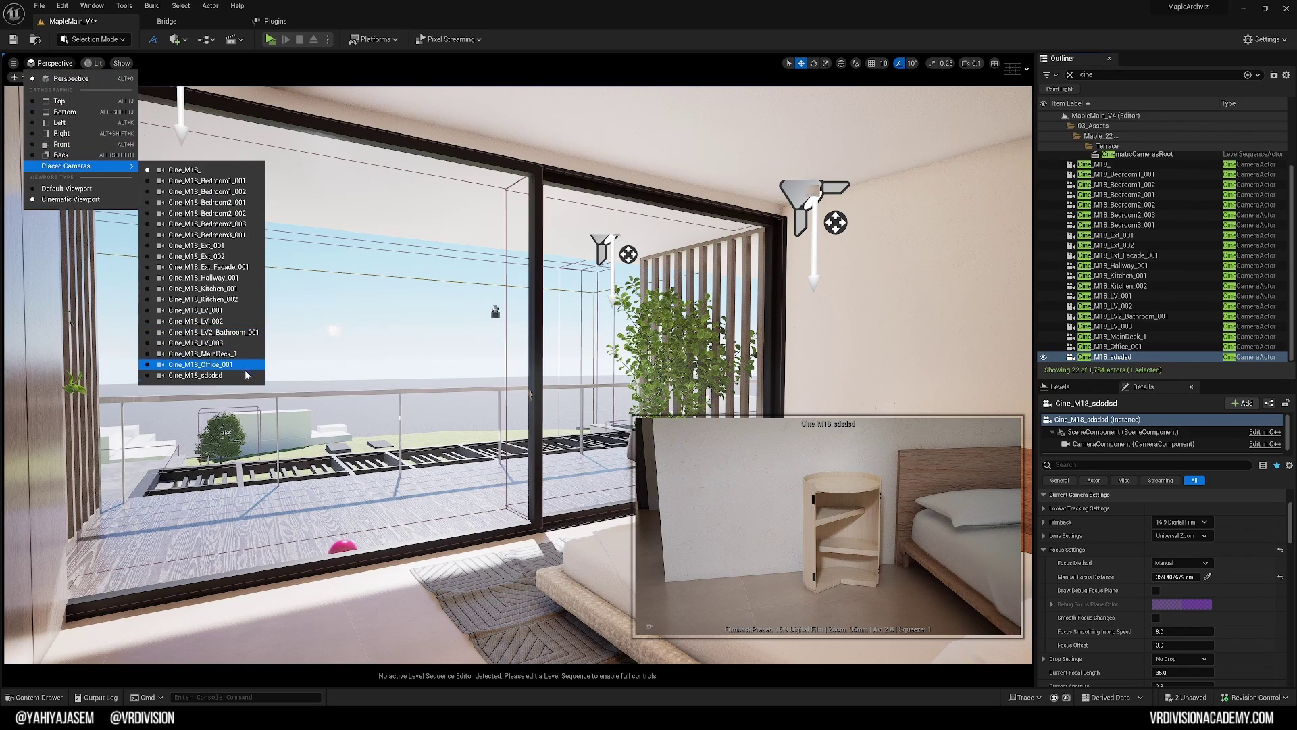
{"action": "left_click", "coordinate": [203, 375]}
{"action": "scroll", "coordinate": [519, 375], "scroll_direction": "down", "scroll_amount": 10}
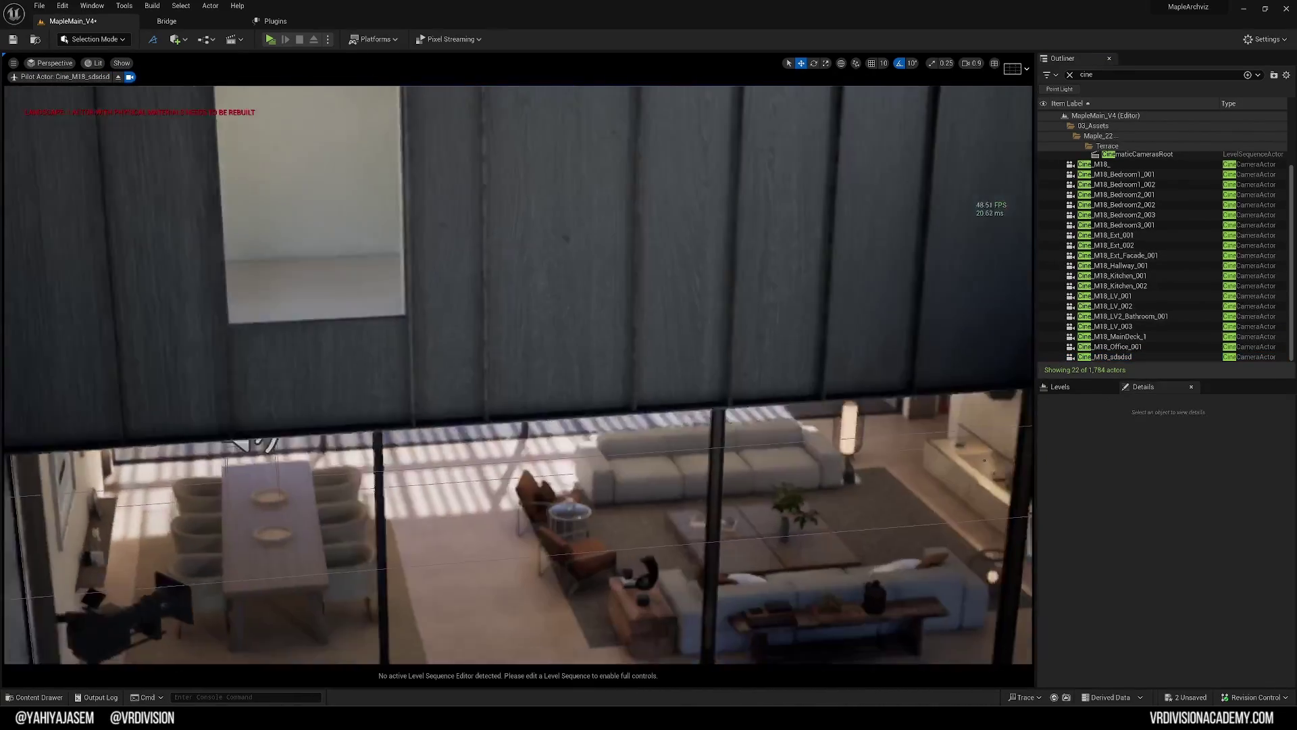
{"action": "scroll", "coordinate": [519, 375], "scroll_direction": "down", "scroll_amount": 1}
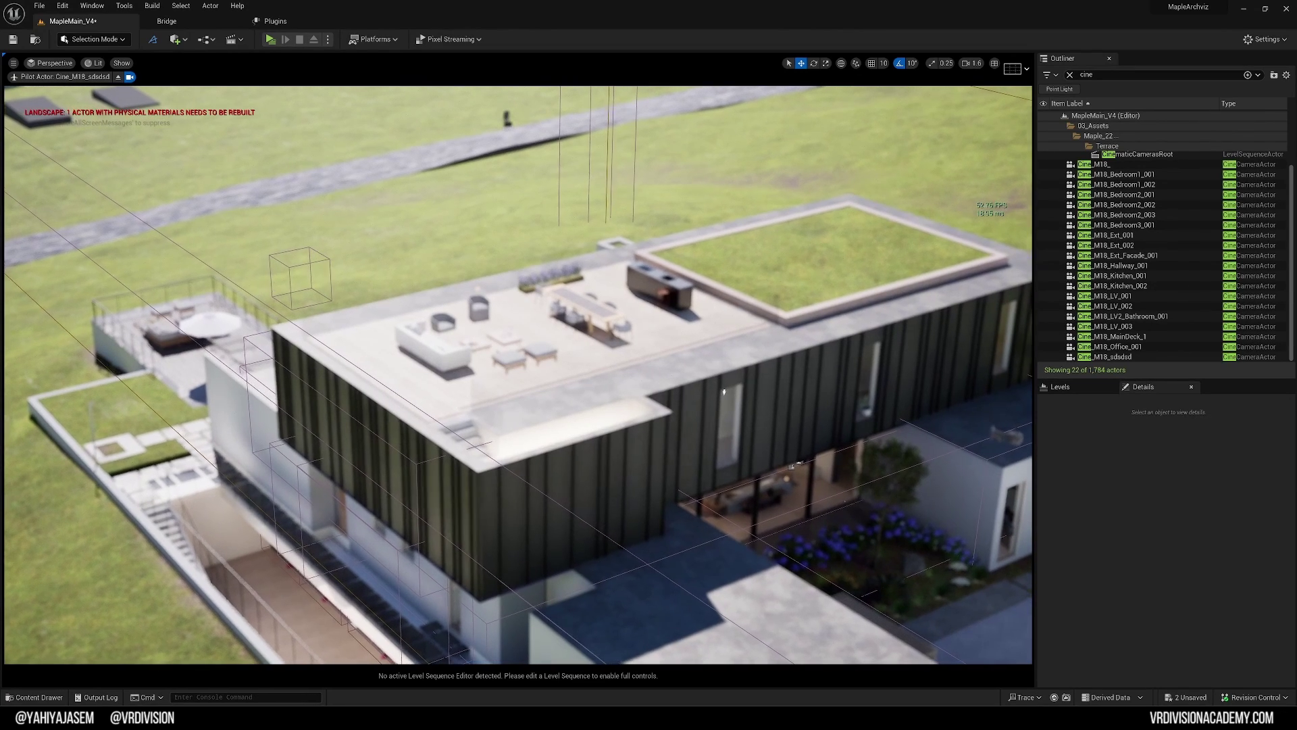
{"action": "left_click", "coordinate": [1110, 357]}
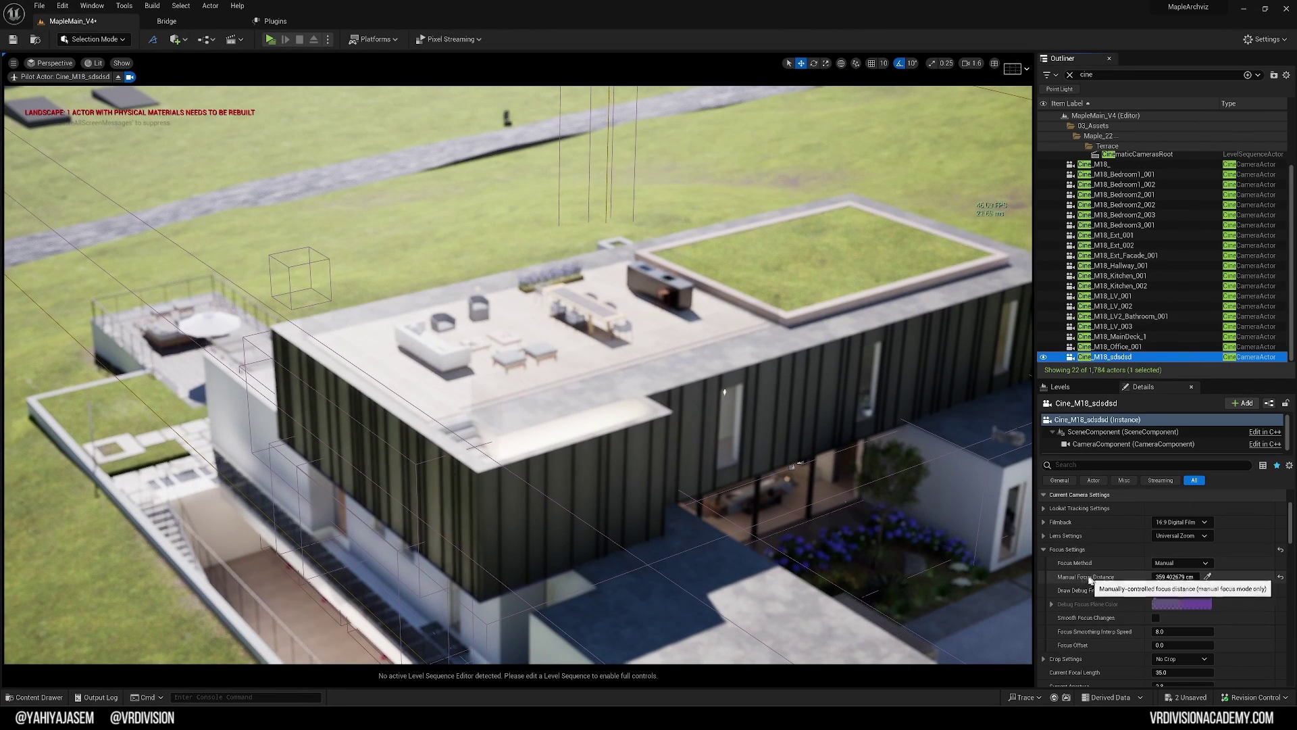
{"action": "left_click", "coordinate": [1207, 577]}
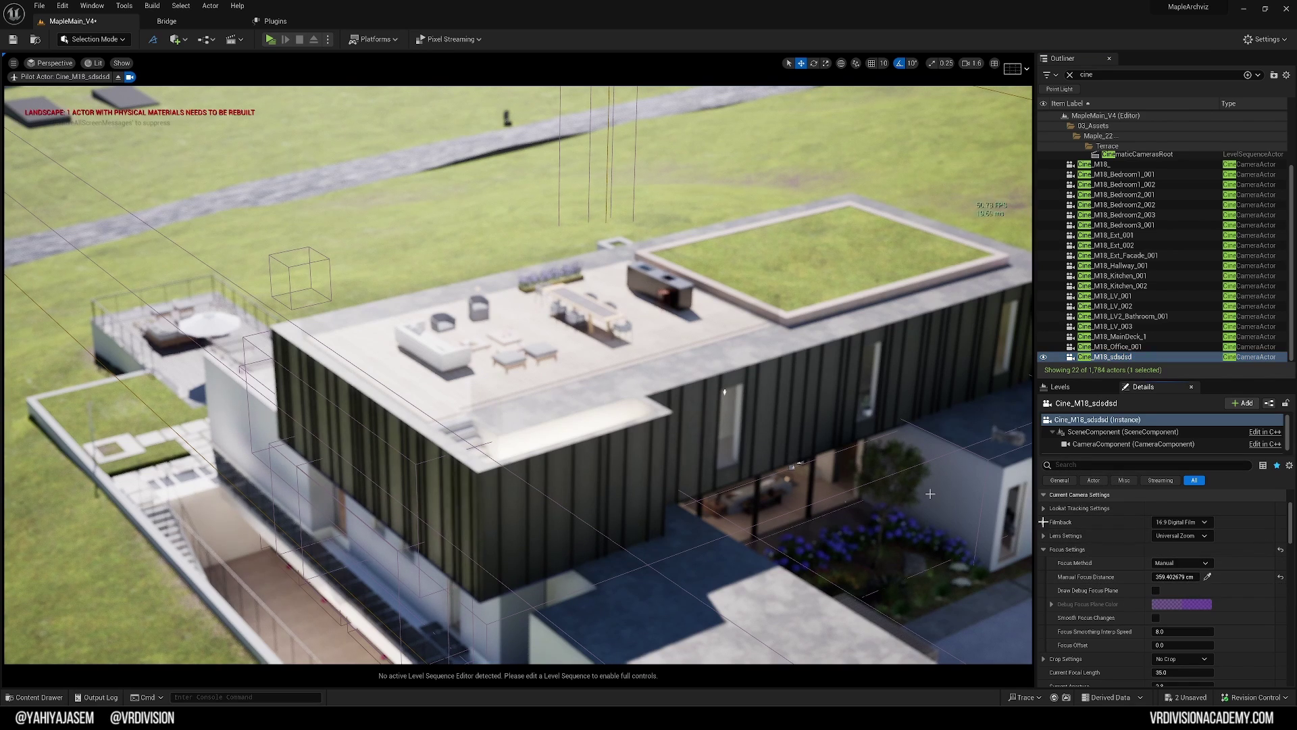
{"action": "left_click", "coordinate": [1010, 514]}
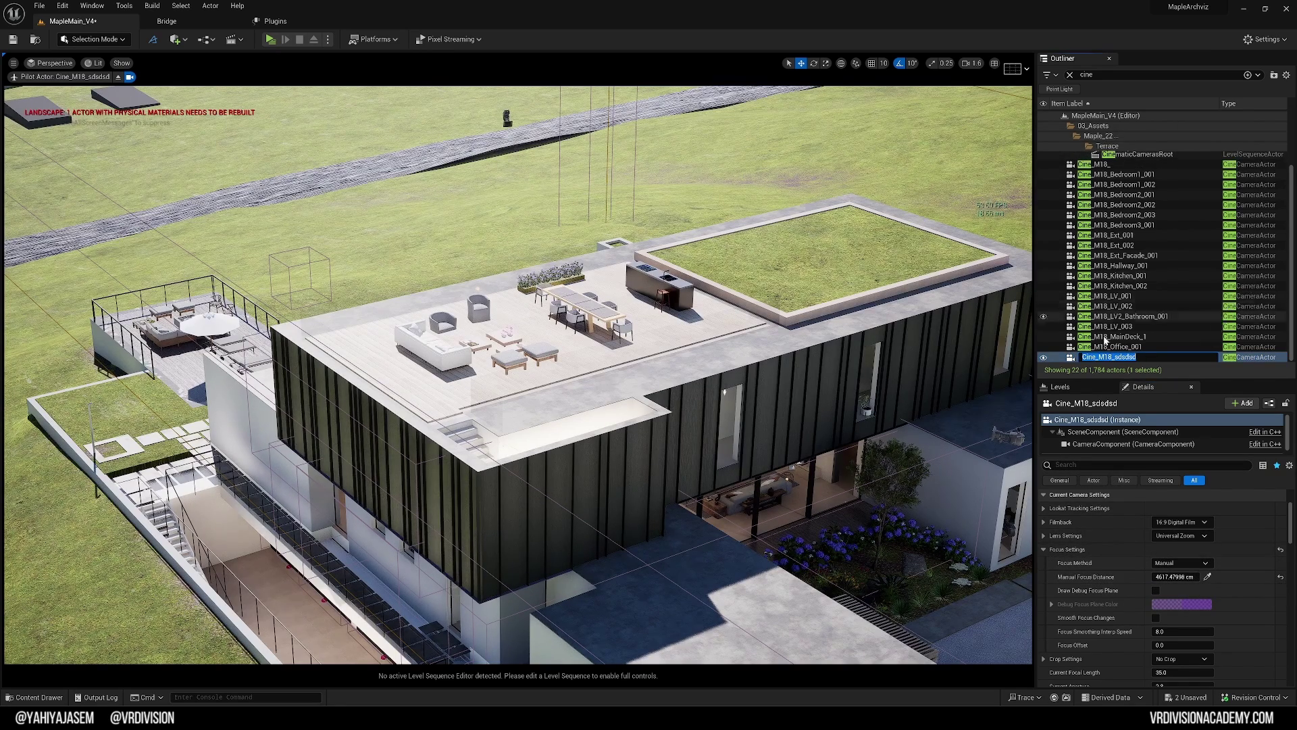
{"action": "type", "text": "Terrace_001"}
Confirm the Cine_M18_Terrace_001 name and duplicate it as Cine_M18_Terrace_2
{"action": "key", "text": "Return"}
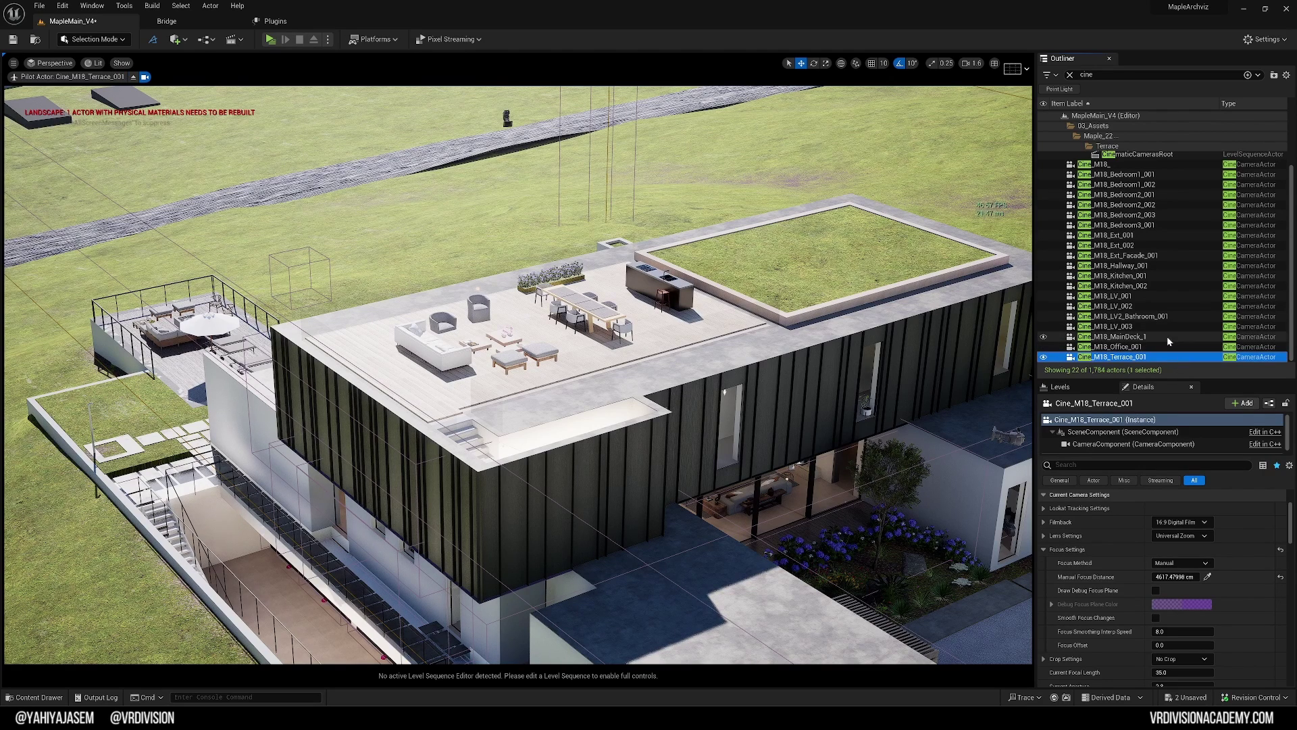
{"action": "key", "text": "ctrl+d"}
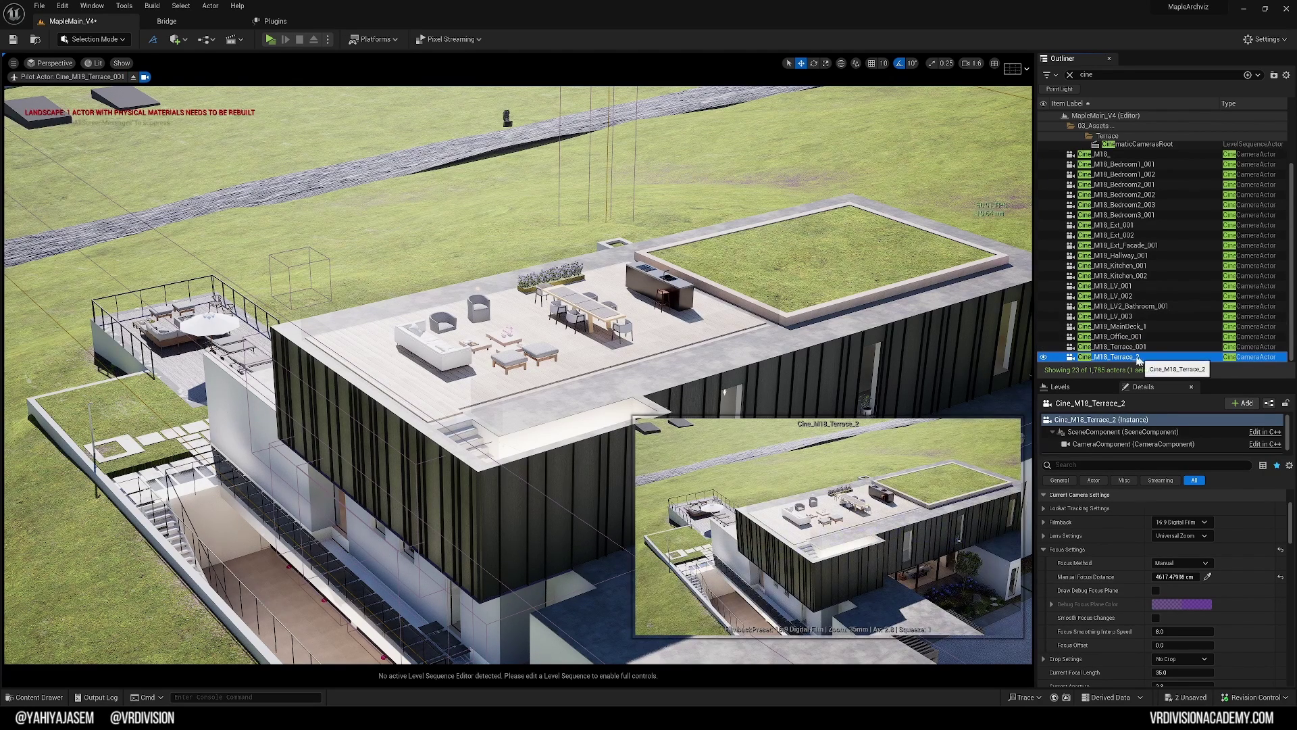
{"action": "key", "text": "F2"}
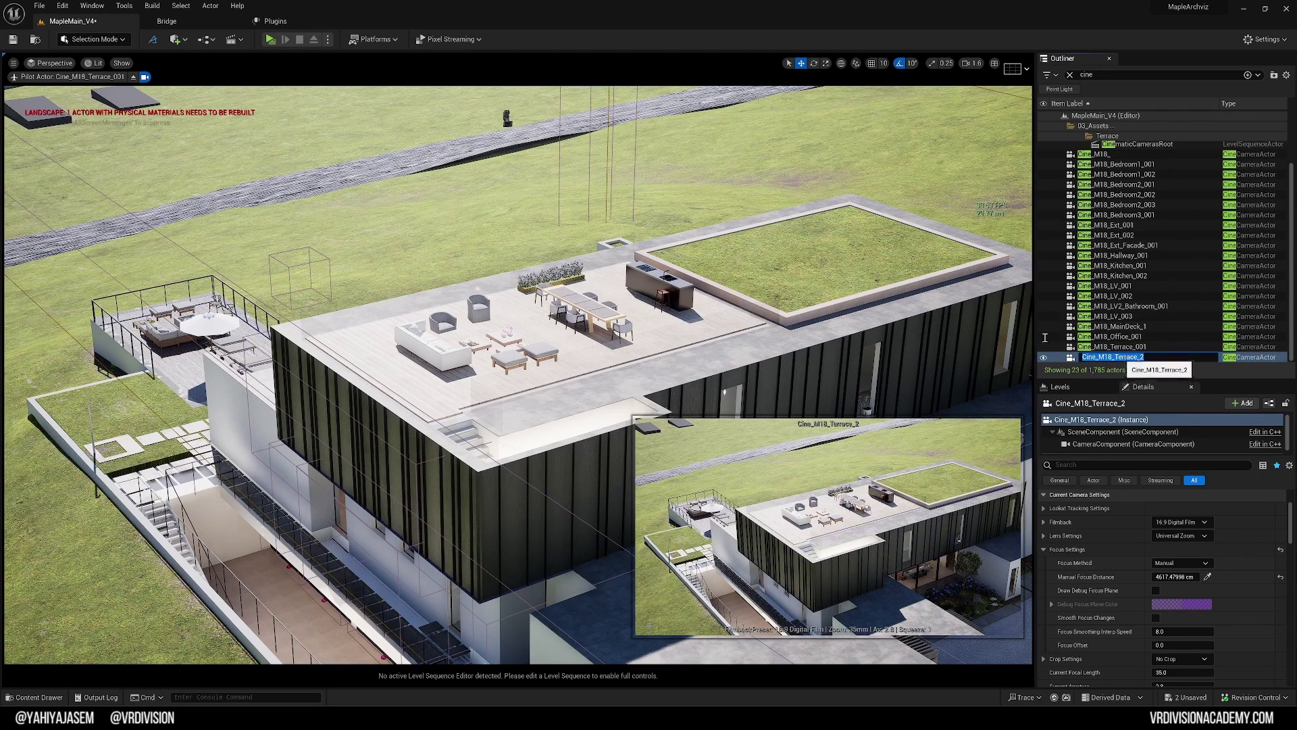
Pilot Cine_M18_Terrace_2 down to the rooftop dining table, then duplicate it as Terrace_3
{"action": "left_click", "coordinate": [54, 65]}
{"action": "mouse_move", "coordinate": [67, 166]}
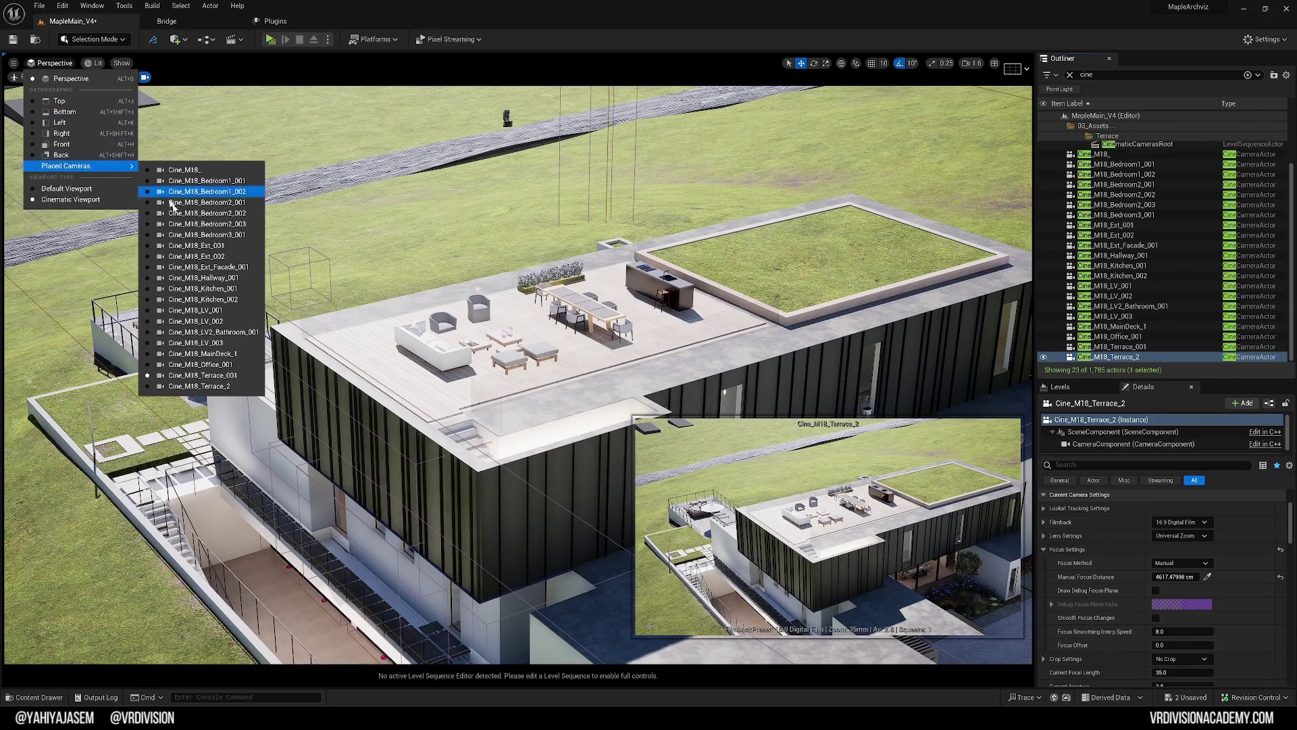
{"action": "left_click", "coordinate": [227, 393]}
{"action": "right_click_drag", "start_coordinate": [227, 393], "coordinate": [304, 426]}
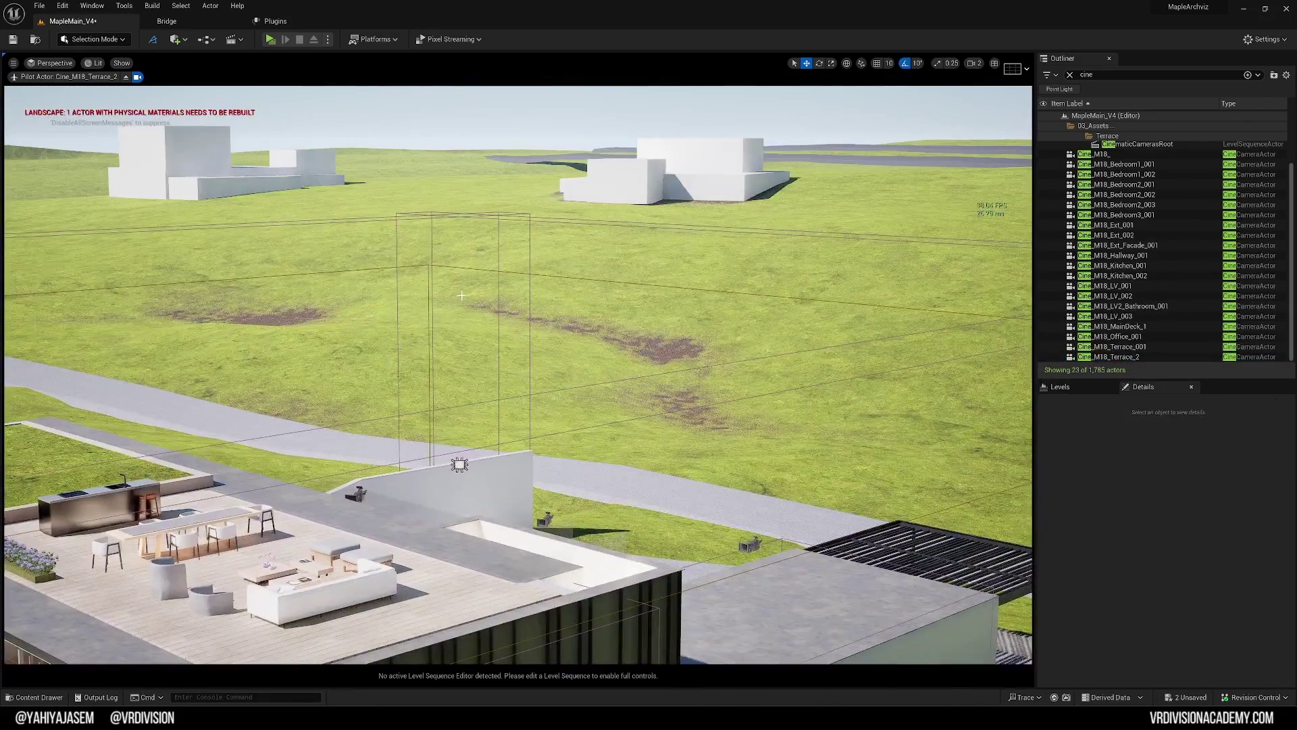
{"action": "right_click_drag", "start_coordinate": [519, 376], "coordinate": [520, 375]}
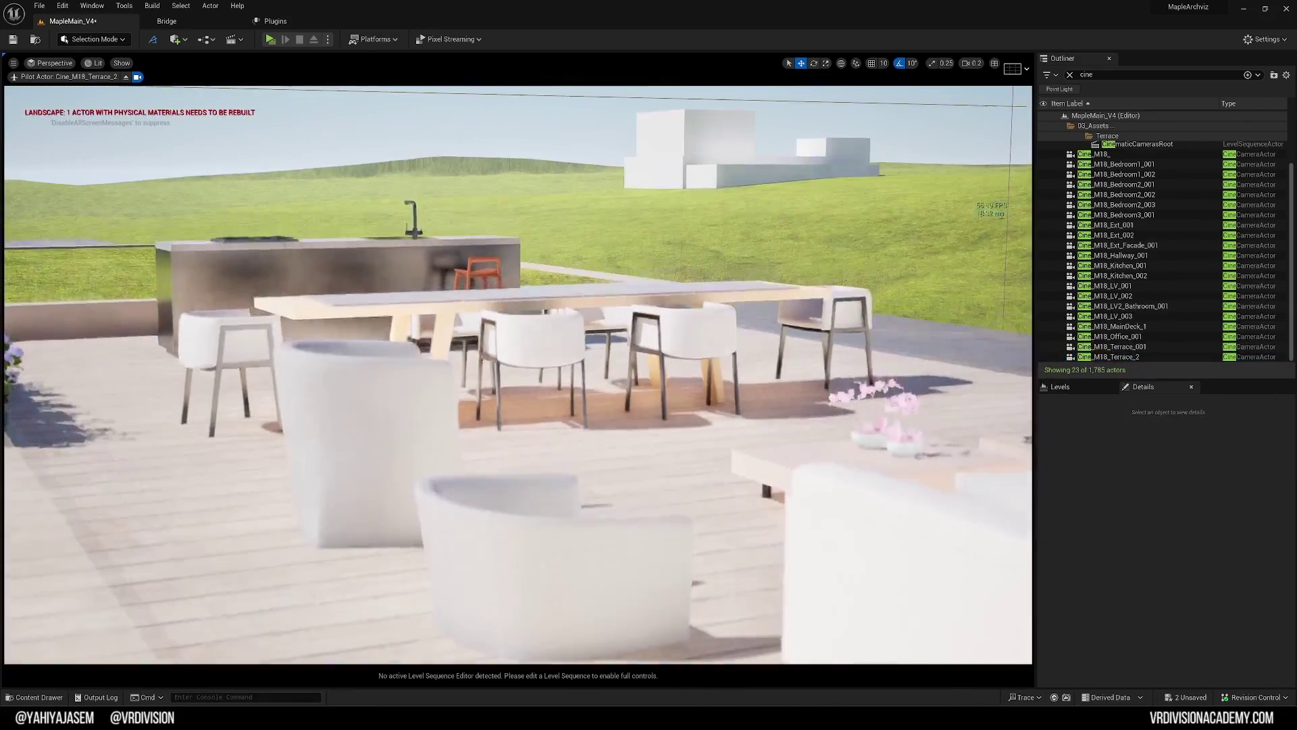
{"action": "right_click_drag", "start_coordinate": [320, 158], "coordinate": [319, 158]}
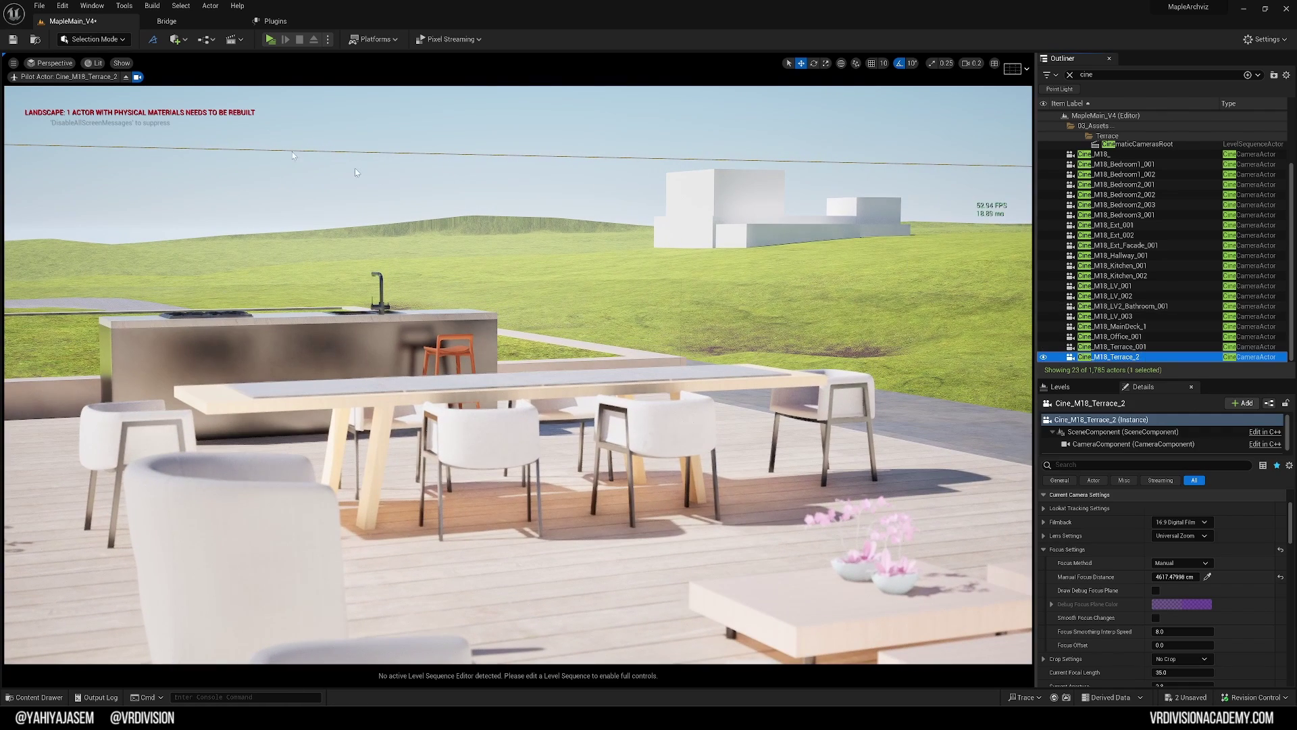
{"action": "key", "text": "ctrl+d"}
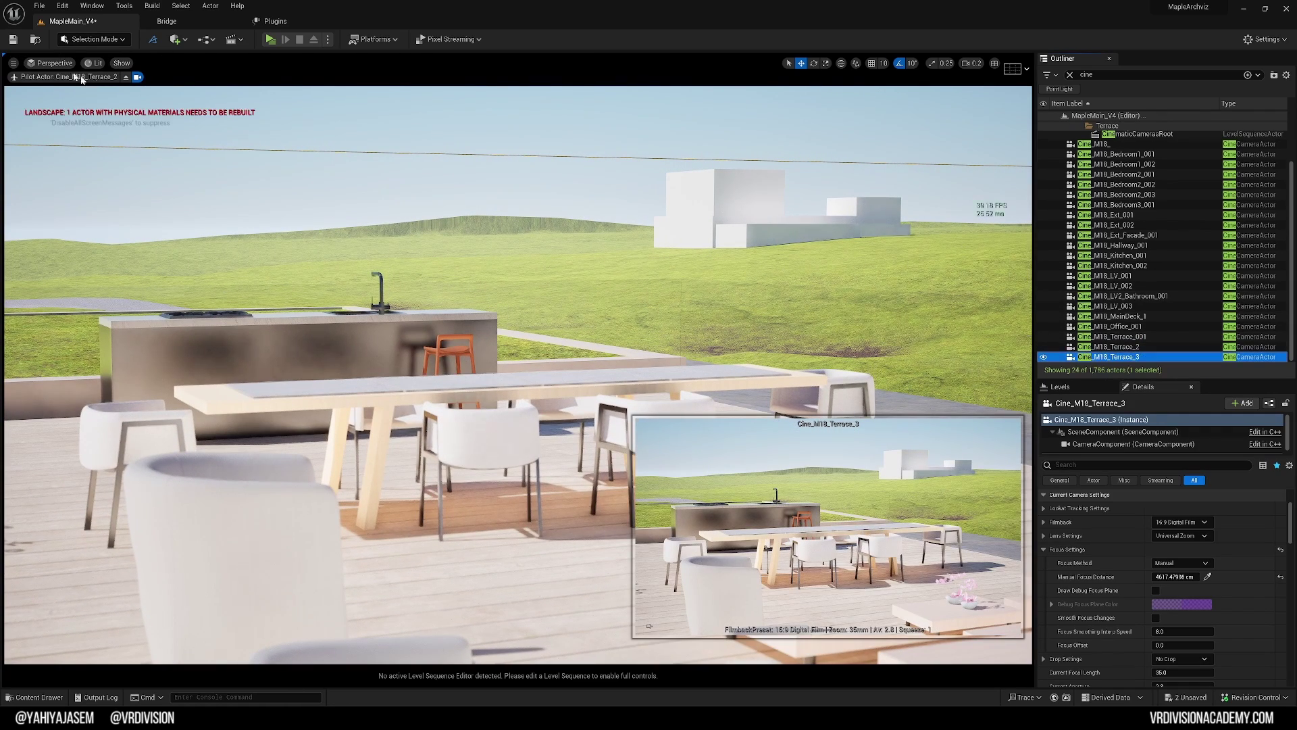
{"action": "left_click", "coordinate": [55, 63]}
{"action": "mouse_move", "coordinate": [72, 165]}
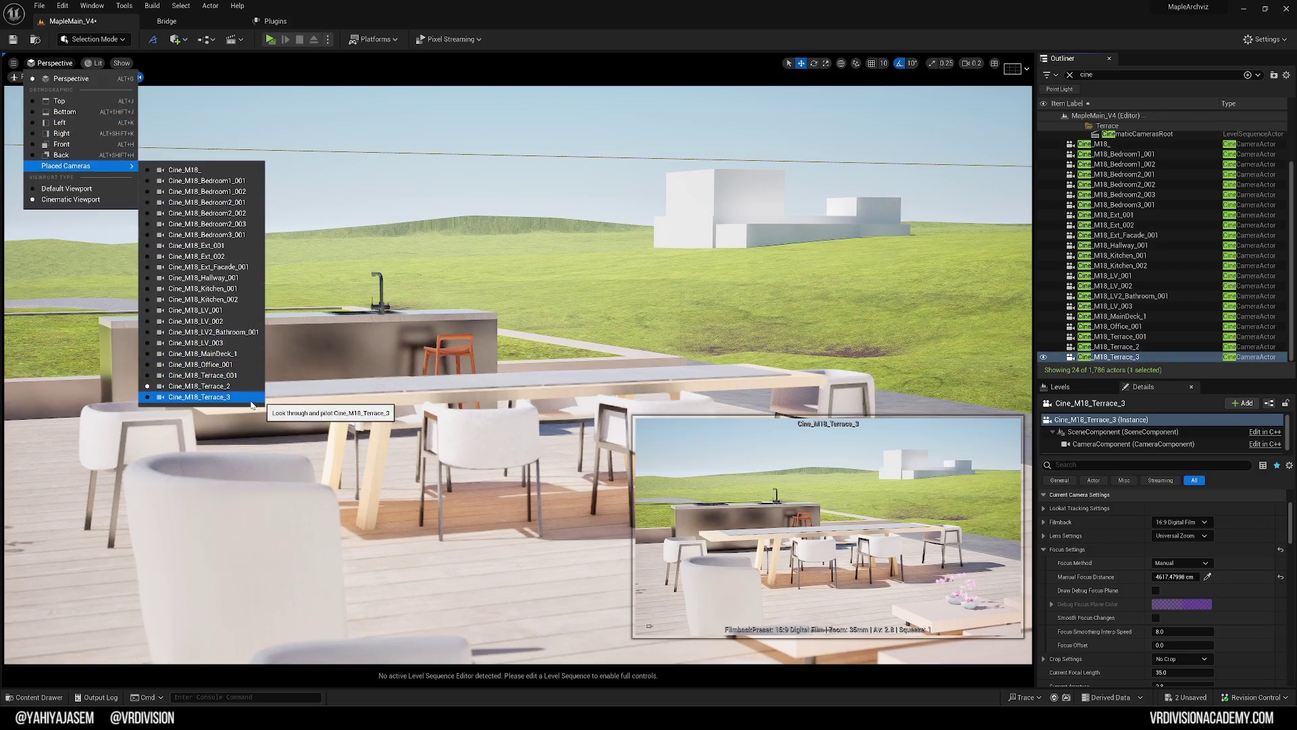
Pilot Cine_M18_Terrace_3 through the bedroom glazing to frame the lounge chair up close
{"action": "left_click", "coordinate": [248, 396]}
{"action": "right_click_drag", "start_coordinate": [517, 375], "coordinate": [517, 457]}
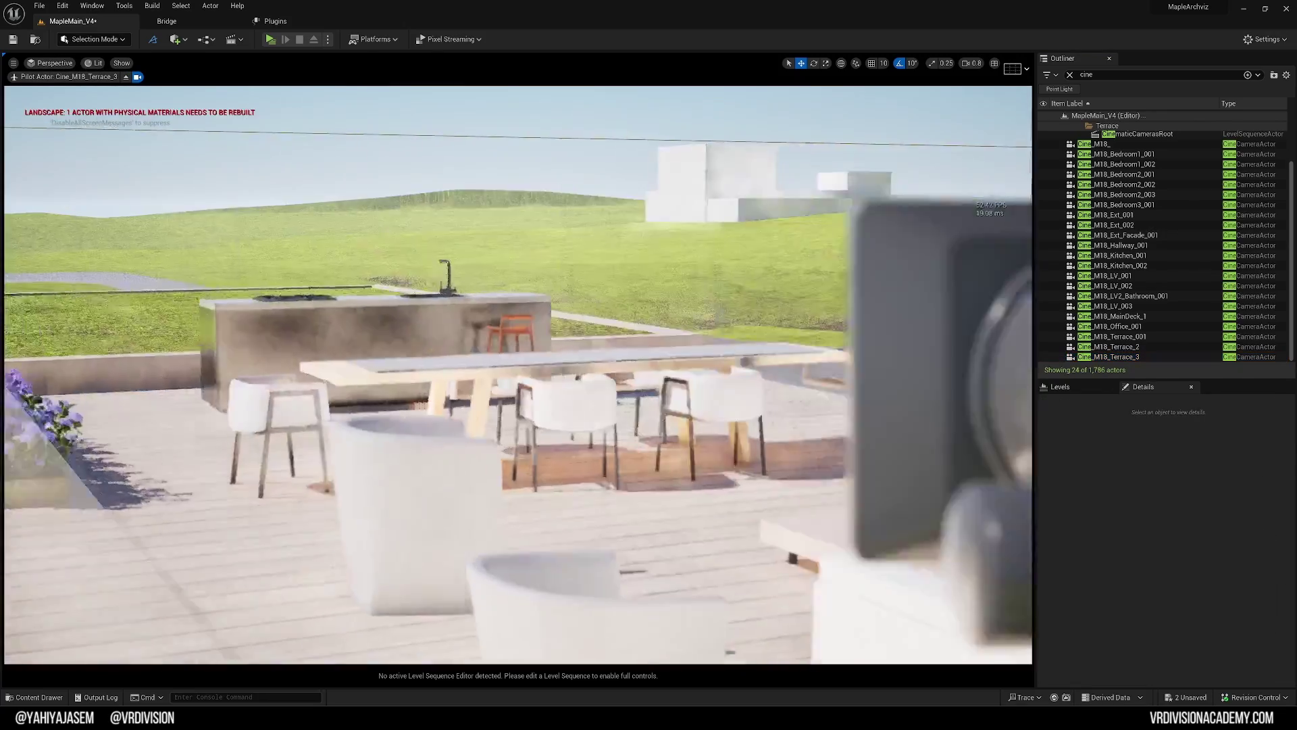
{"action": "scroll", "coordinate": [414, 490], "scroll_direction": "up", "scroll_amount": 2}
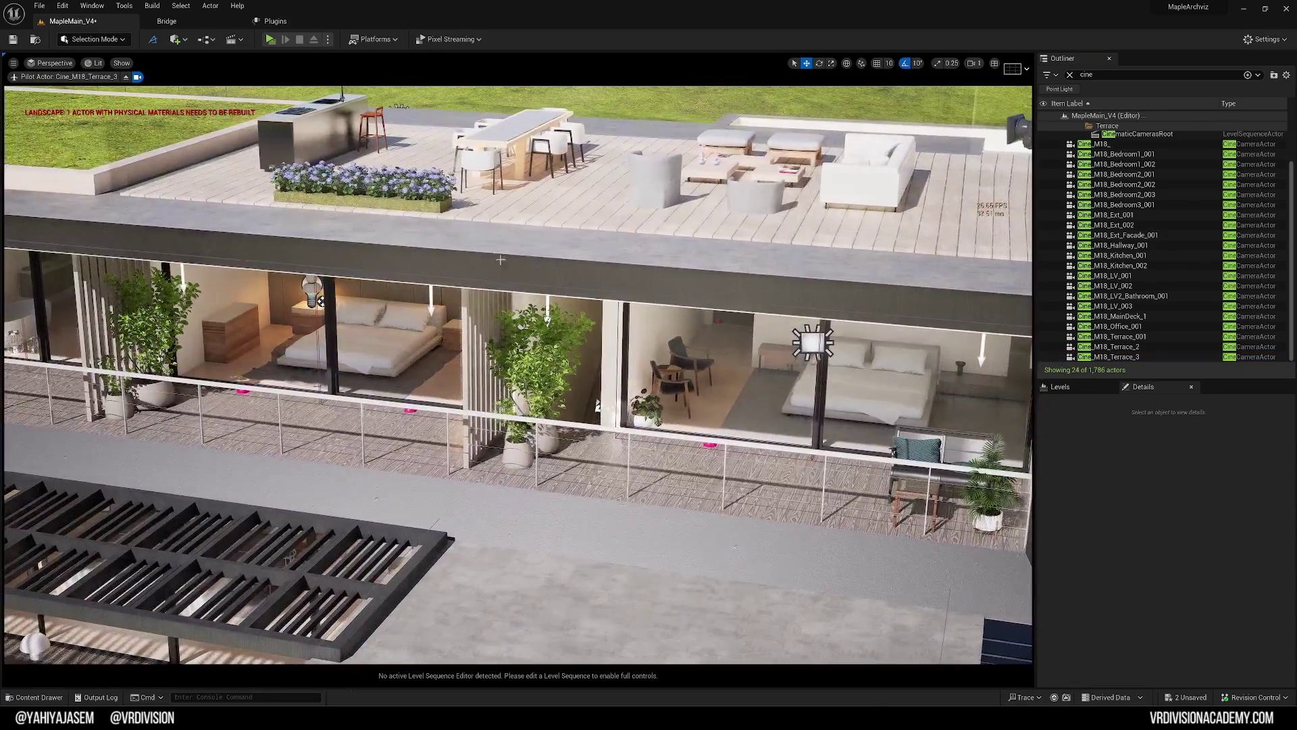
{"action": "scroll", "coordinate": [414, 490], "scroll_direction": "up", "scroll_amount": 4}
{"action": "right_click_drag", "start_coordinate": [413, 490], "coordinate": [414, 489]}
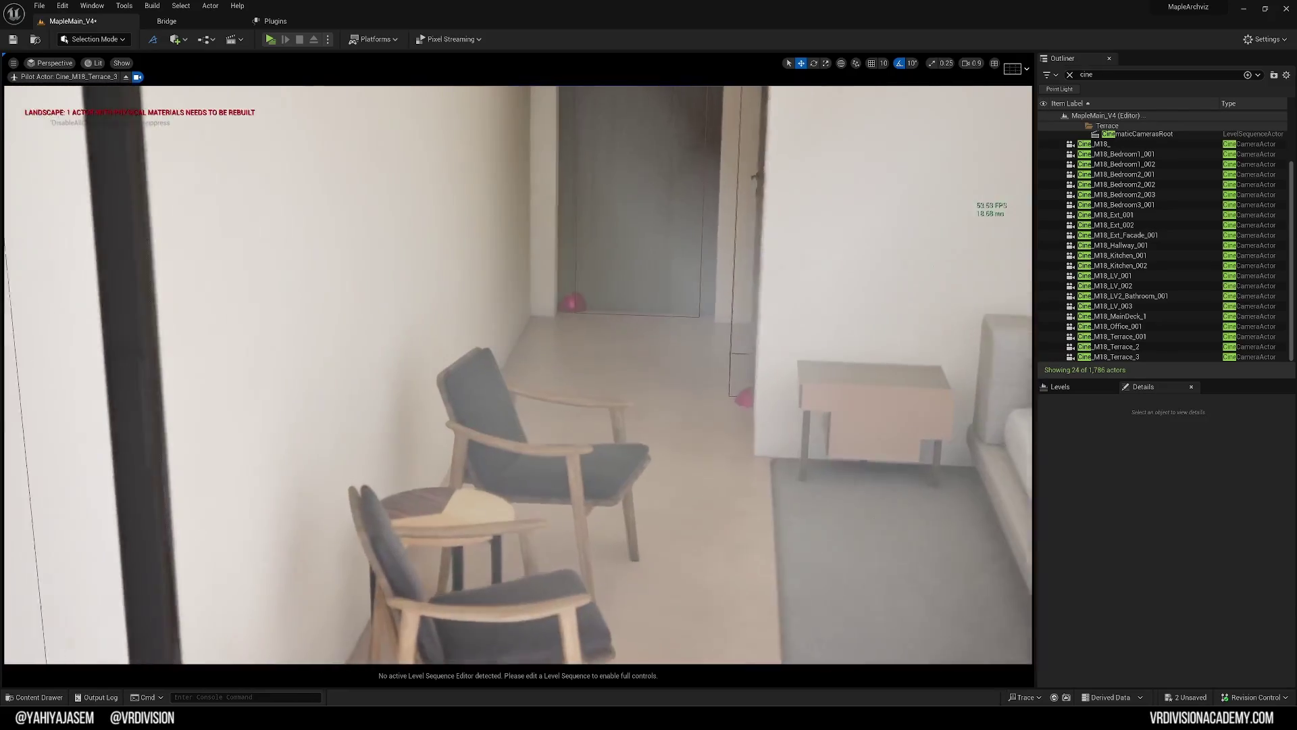
{"action": "scroll", "coordinate": [414, 490], "scroll_direction": "down", "scroll_amount": 2}
{"action": "scroll", "coordinate": [550, 283], "scroll_direction": "down", "scroll_amount": 1}
{"action": "right_click_drag", "start_coordinate": [551, 283], "coordinate": [550, 282]}
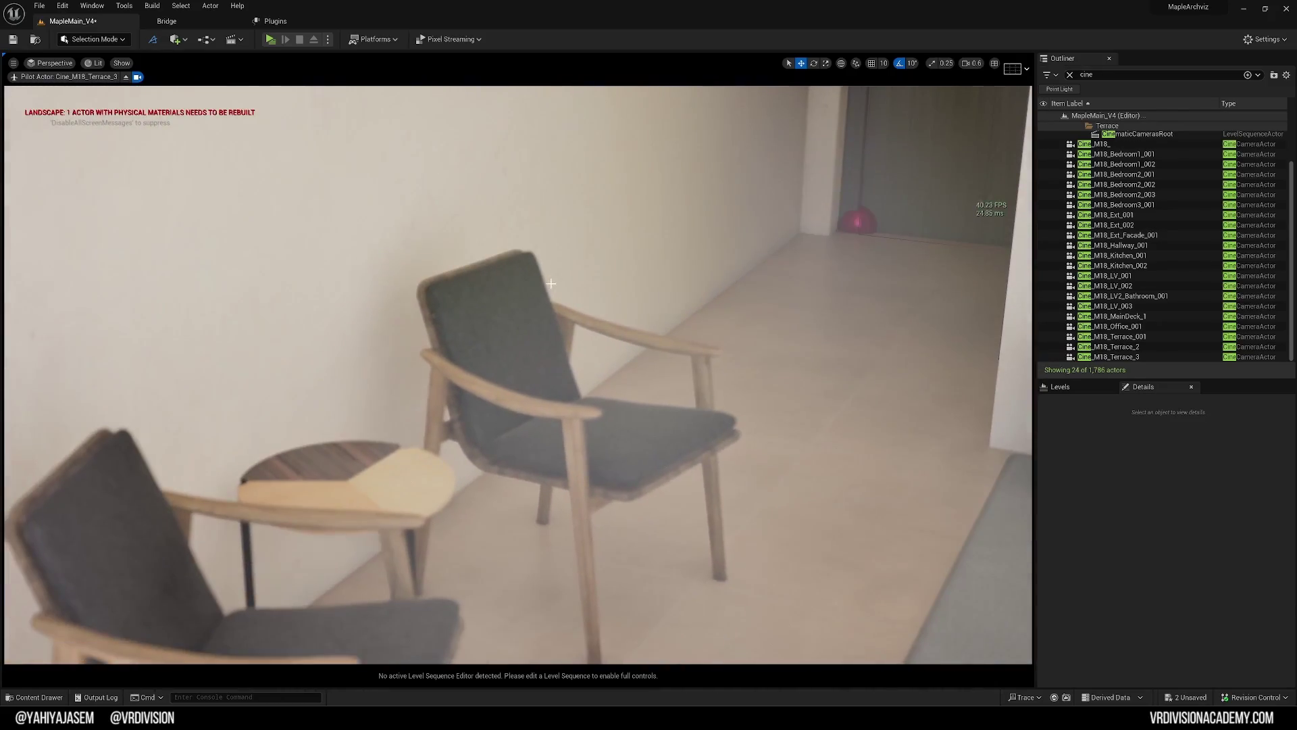
{"action": "scroll", "coordinate": [561, 293], "scroll_direction": "up", "scroll_amount": 2}
{"action": "scroll", "coordinate": [561, 293], "scroll_direction": "up", "scroll_amount": 2}
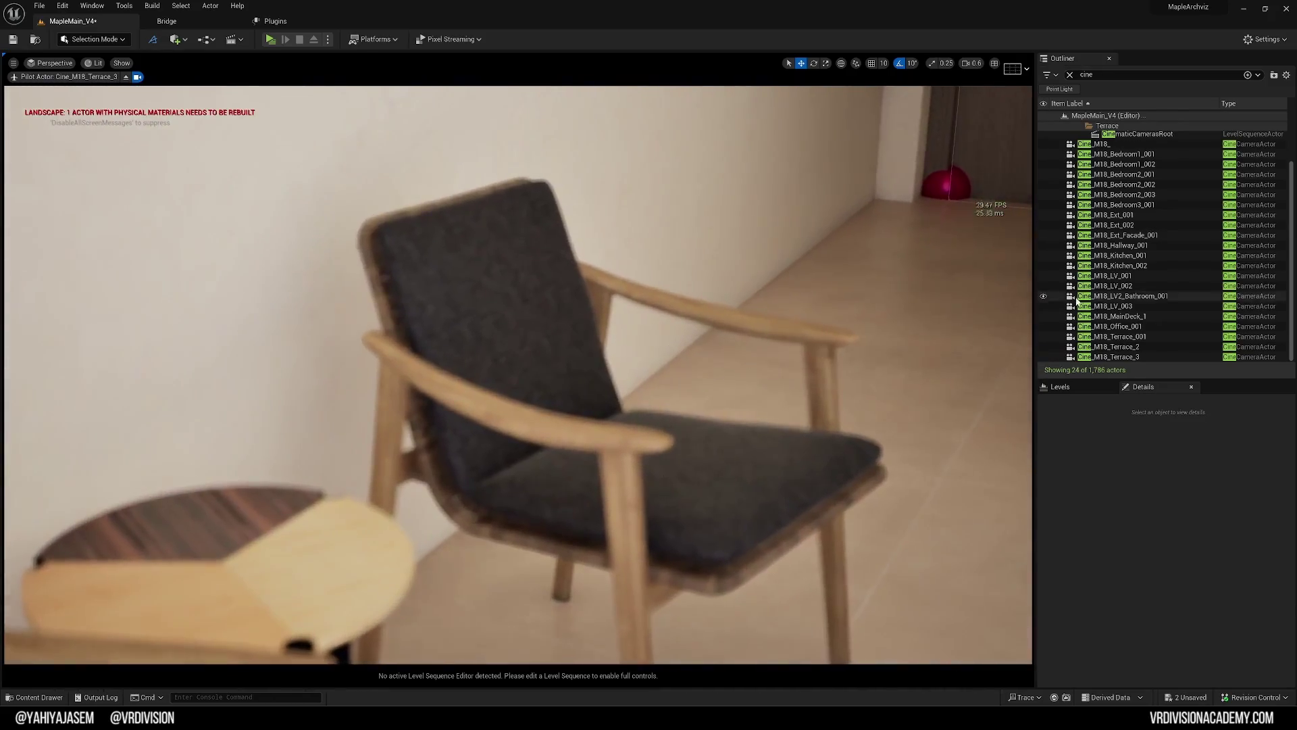
{"action": "scroll", "coordinate": [1128, 325], "scroll_direction": "up", "scroll_amount": 2}
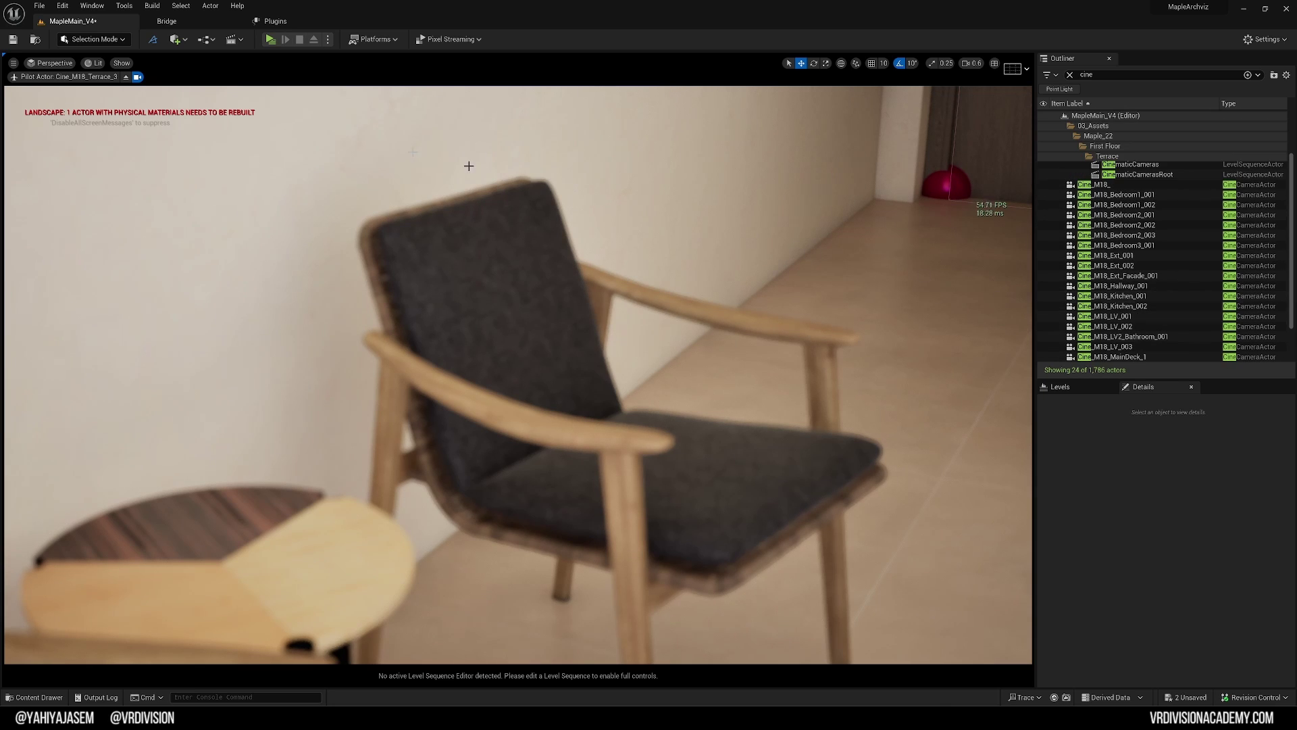
{"action": "scroll", "coordinate": [1135, 304], "scroll_direction": "down", "scroll_amount": 1}
{"action": "scroll", "coordinate": [1156, 337], "scroll_direction": "up", "scroll_amount": 1}
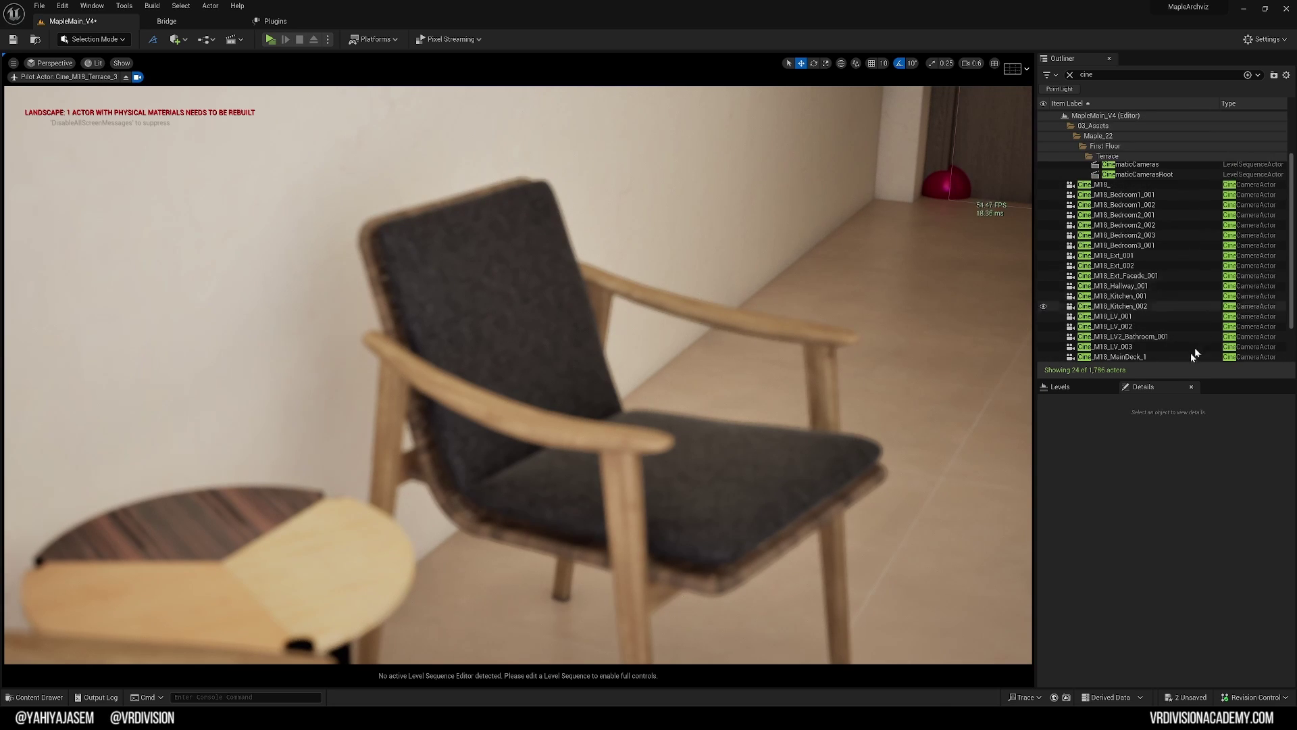
Rename the Cine_M18_Terrace_3 camera to Cine_M18_Bedroom4 in the Outliner
{"action": "left_click_drag", "start_coordinate": [1138, 379], "coordinate": [1135, 436]}
{"action": "left_click", "coordinate": [1133, 399]}
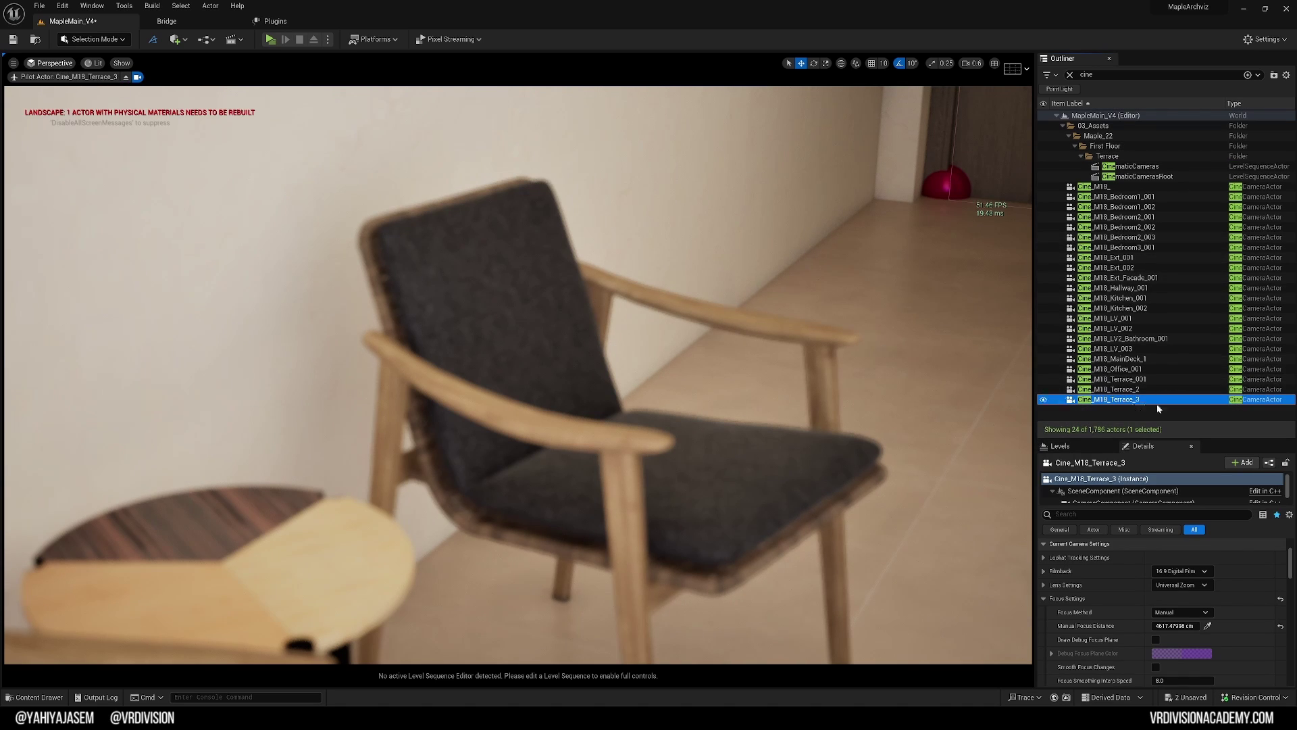
{"action": "key", "text": "F2"}
{"action": "key", "text": "BackSpace"}
{"action": "key", "text": "BackSpace"}
{"action": "key", "text": "BackSpace"}
{"action": "type", "text": "B"}
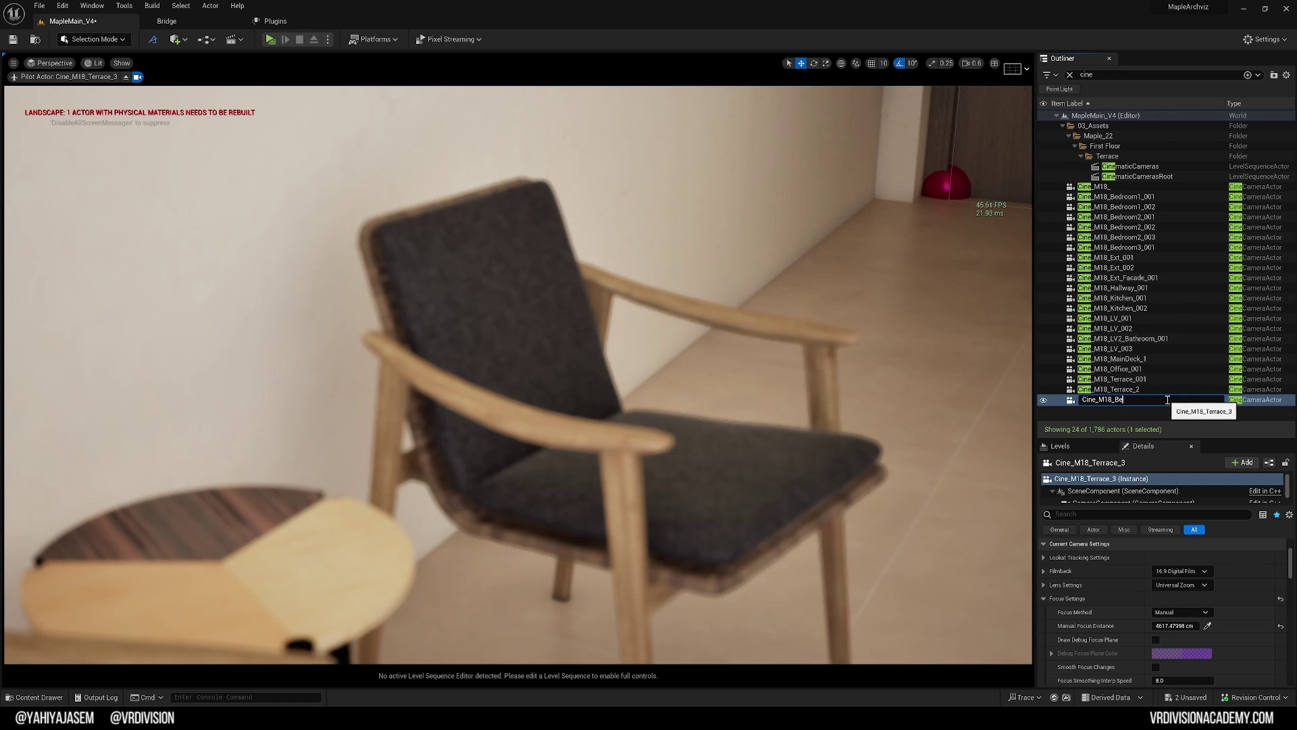
{"action": "type", "text": "4"}
{"action": "key", "text": "Return"}
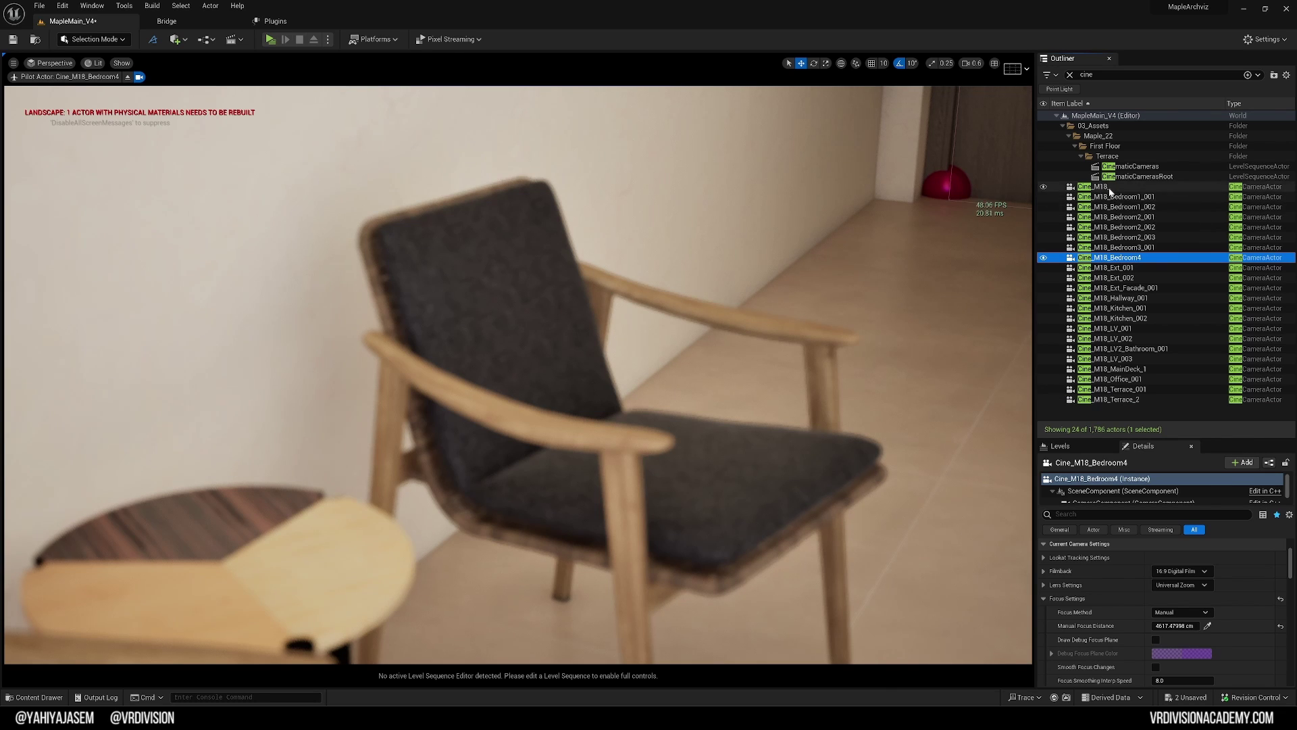
Preview the Cine_M18_, Cine_M18_Bedroom1_001 and Cine_M18_Bedroom1_002 camera views
{"action": "left_click", "coordinate": [1130, 187]}
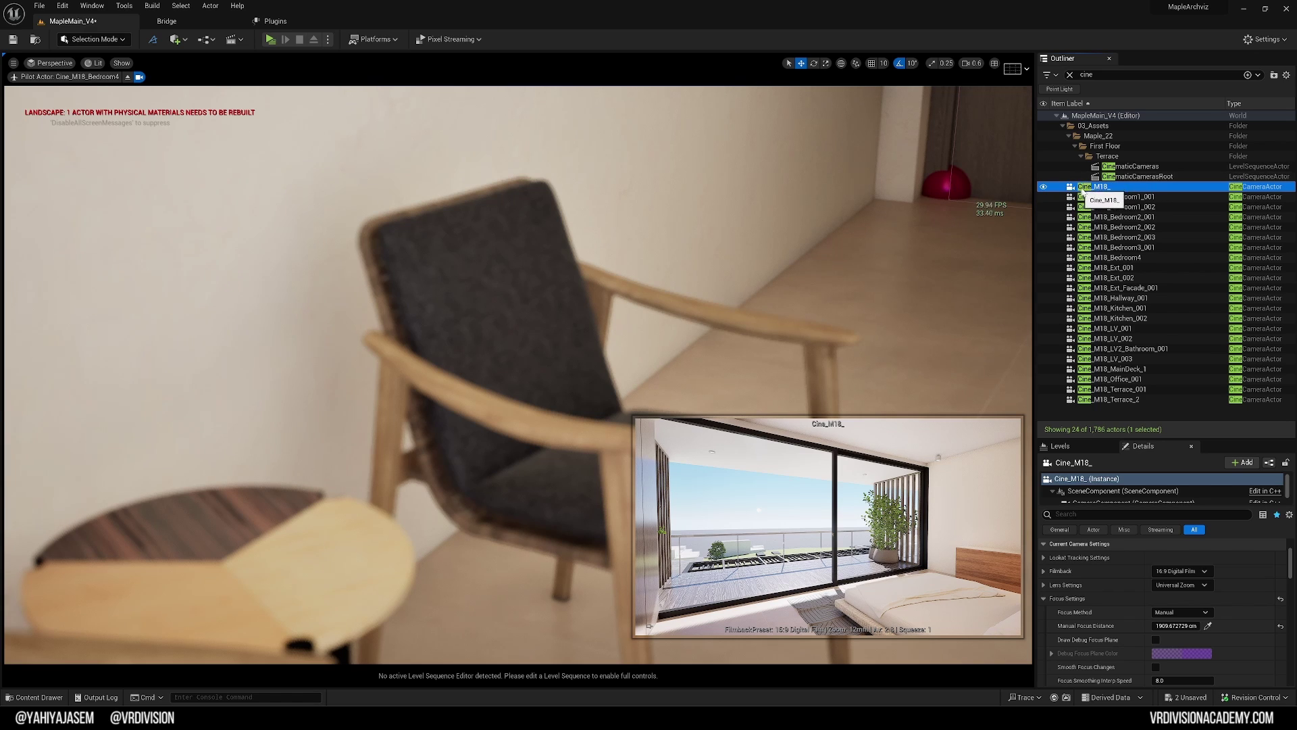
{"action": "left_click", "coordinate": [1107, 76]}
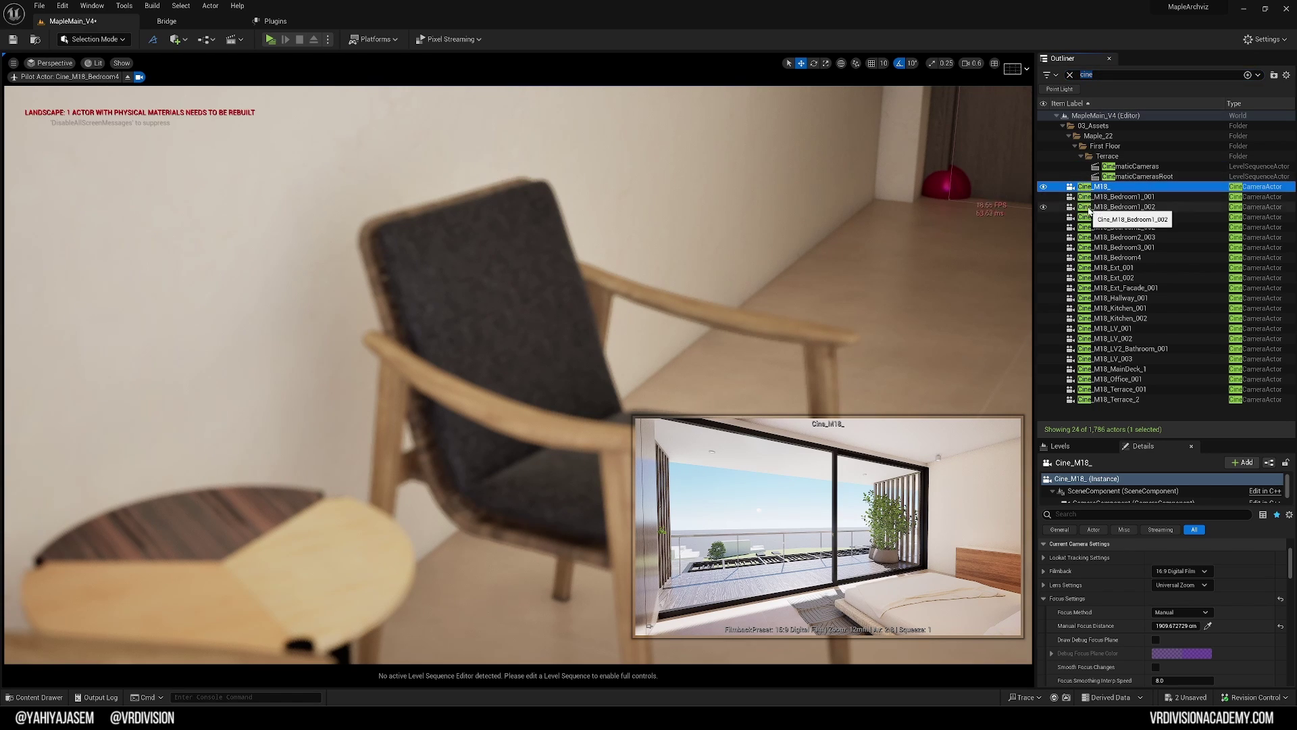
{"action": "left_click", "coordinate": [1110, 198]}
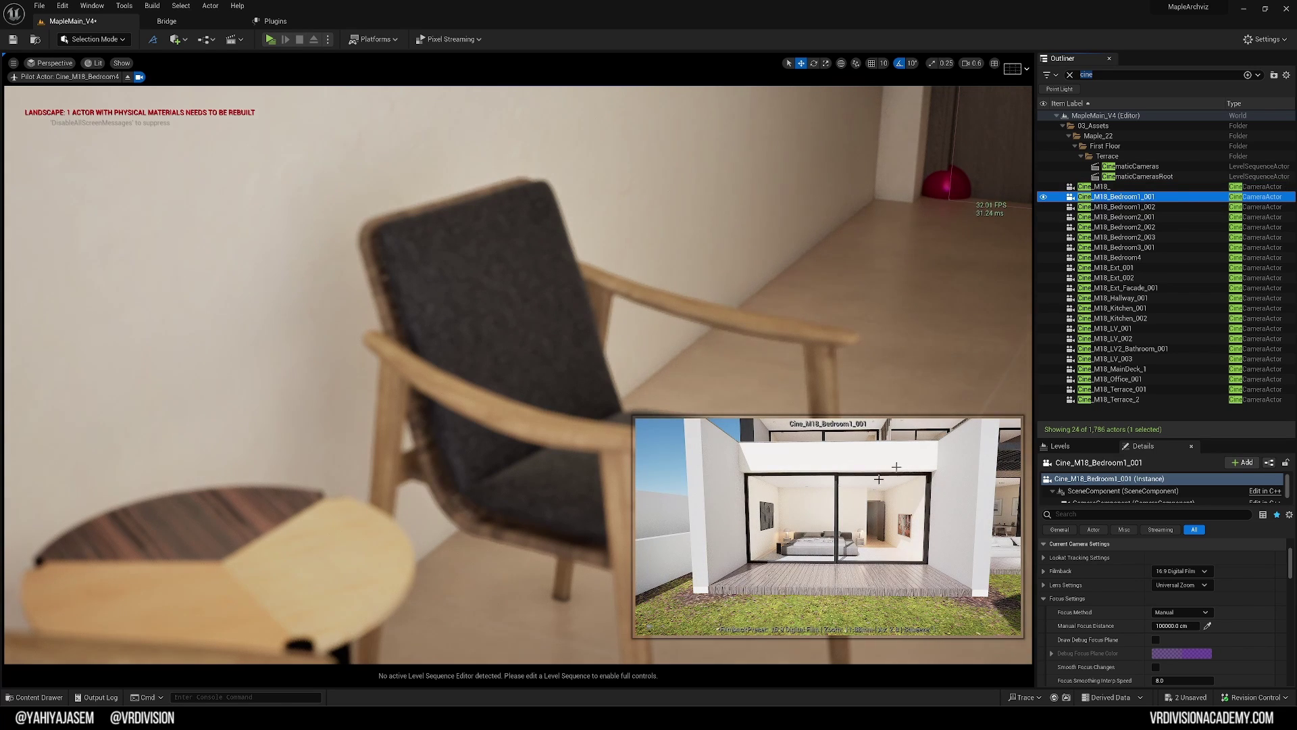
{"action": "left_click", "coordinate": [1121, 208]}
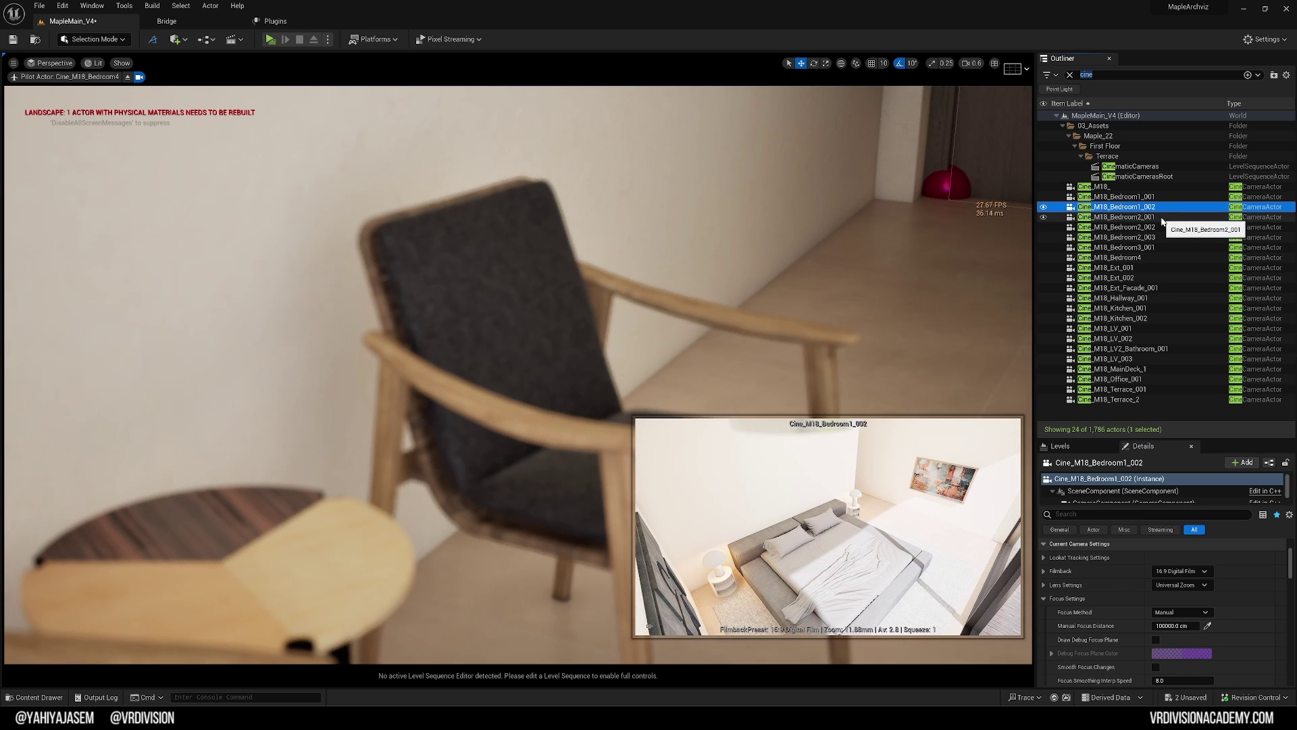
Pilot the Cine_M18_ camera and delete the Cine_M18_Bedroom4 camera
{"action": "left_click", "coordinate": [1104, 188]}
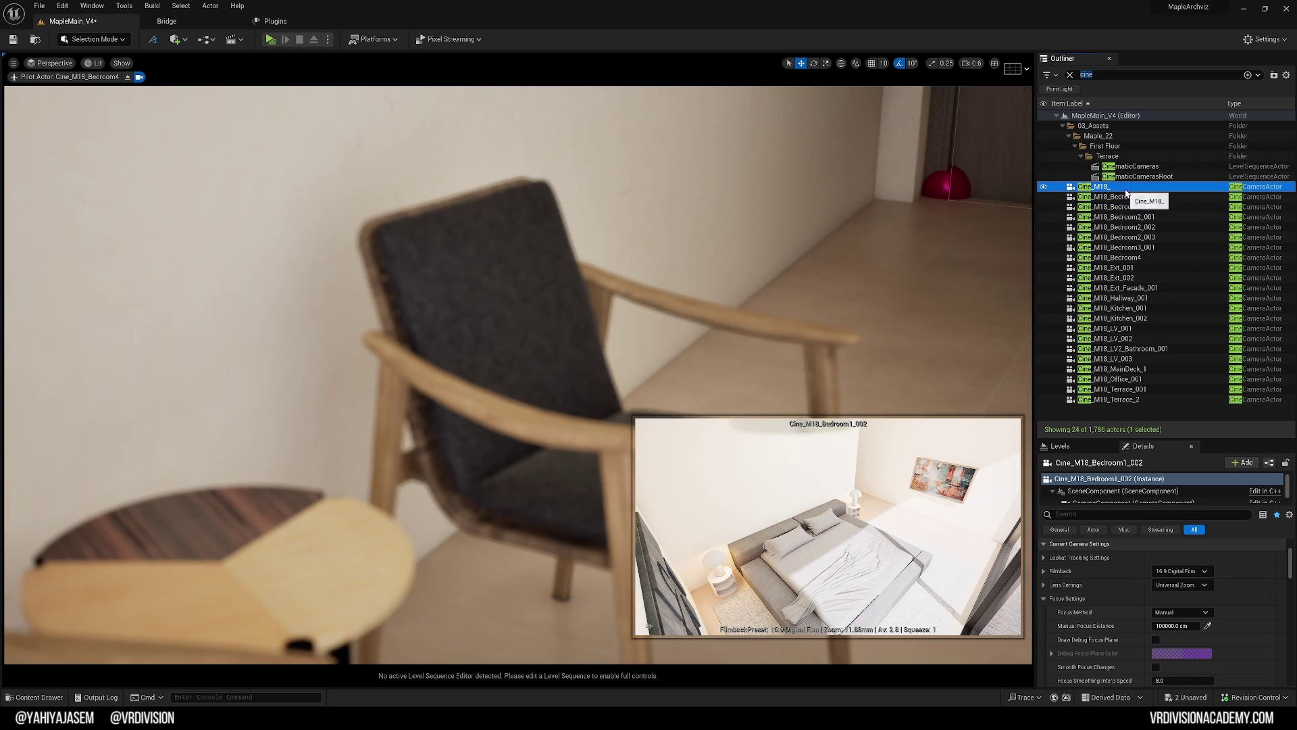
{"action": "left_click", "coordinate": [66, 70]}
{"action": "mouse_move", "coordinate": [72, 166]}
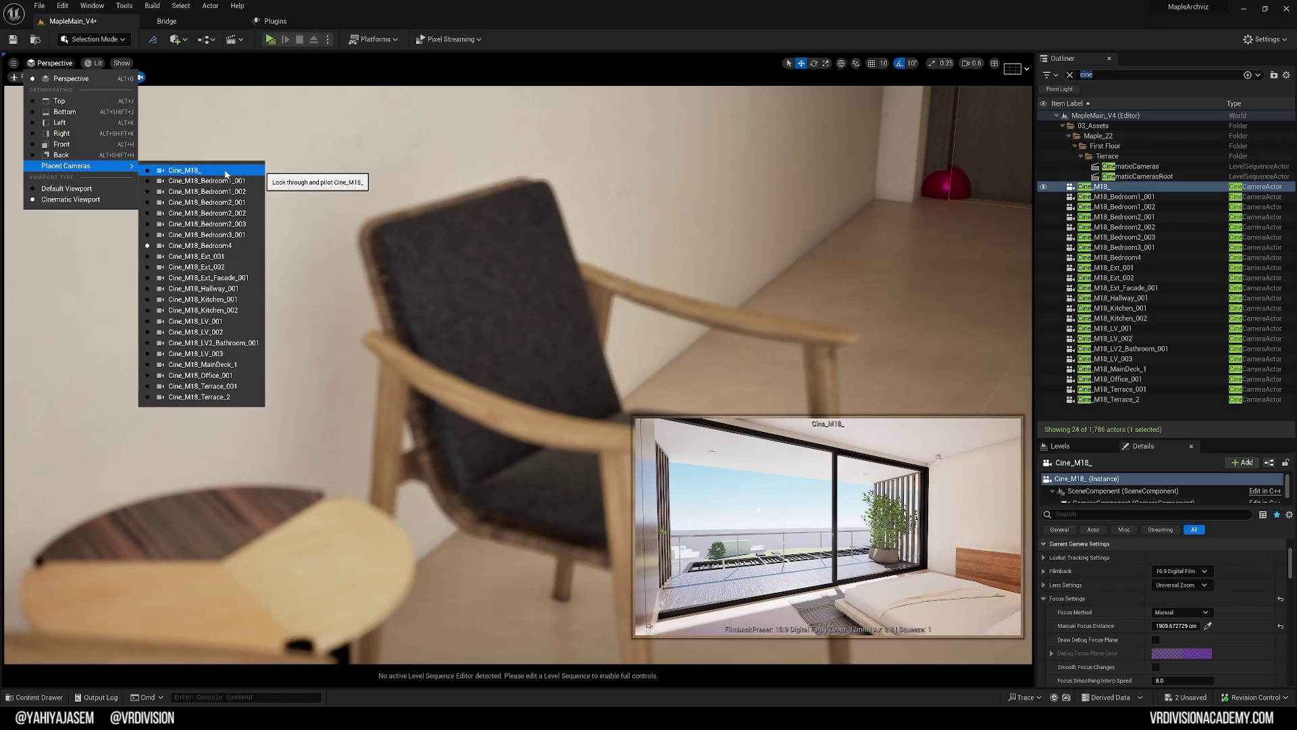
{"action": "left_click", "coordinate": [244, 169]}
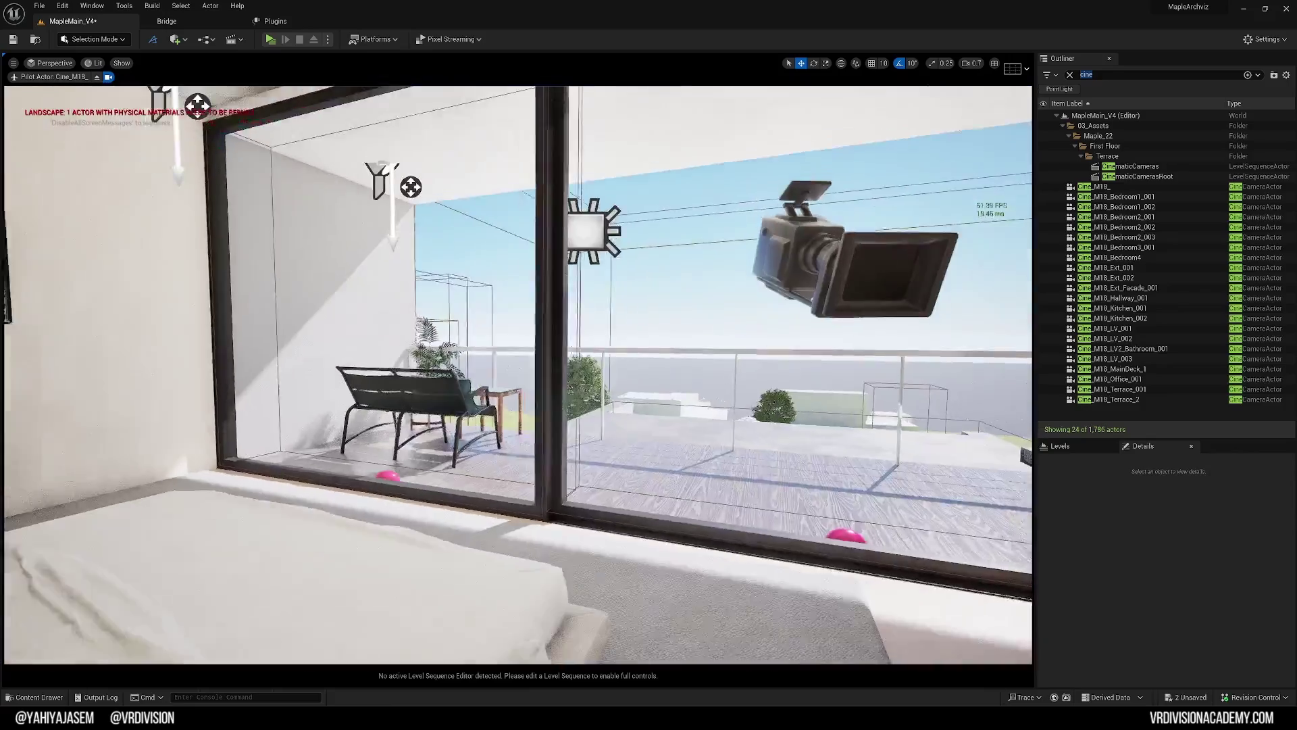
{"action": "left_click", "coordinate": [1121, 256]}
{"action": "key", "text": "Delete"}
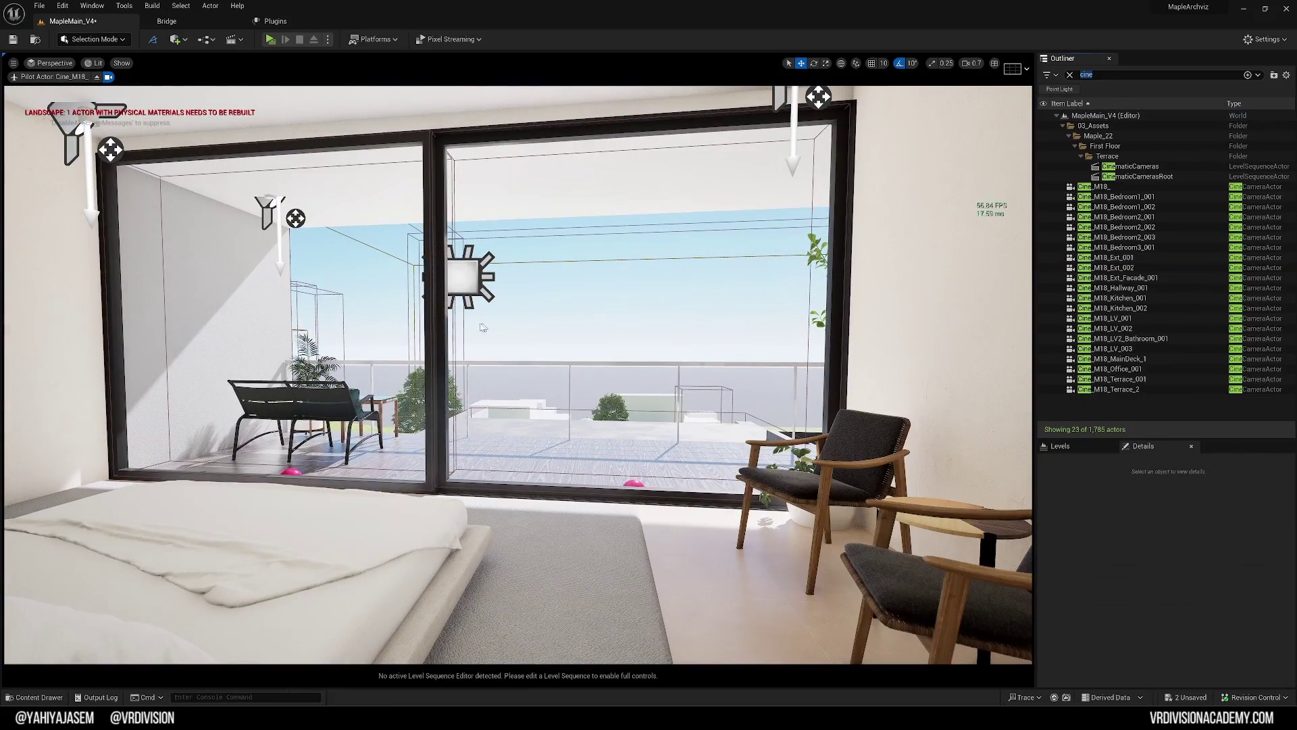
Fly Cine_M18_ toward the bedroom window to frame the terrace beyond
{"action": "right_click_drag", "start_coordinate": [480, 326], "coordinate": [480, 326]}
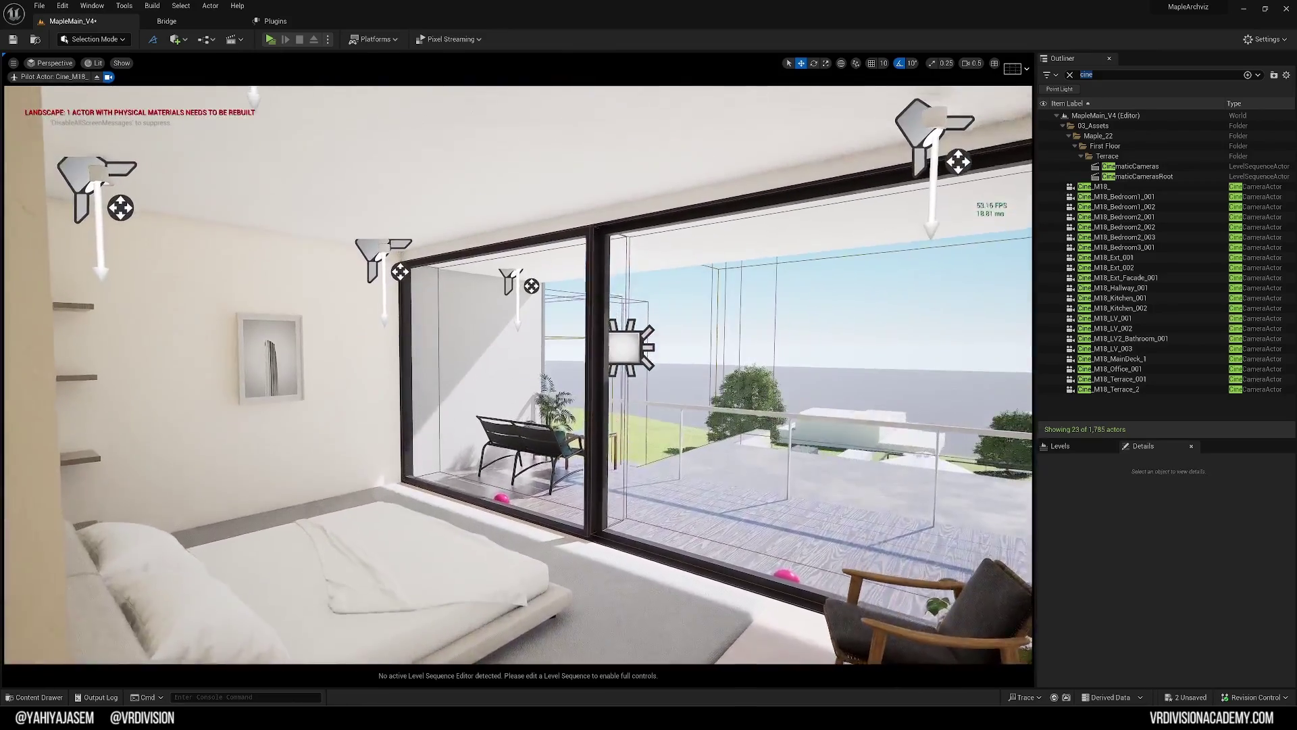
{"action": "right_click_drag", "start_coordinate": [933, 391], "coordinate": [932, 392]}
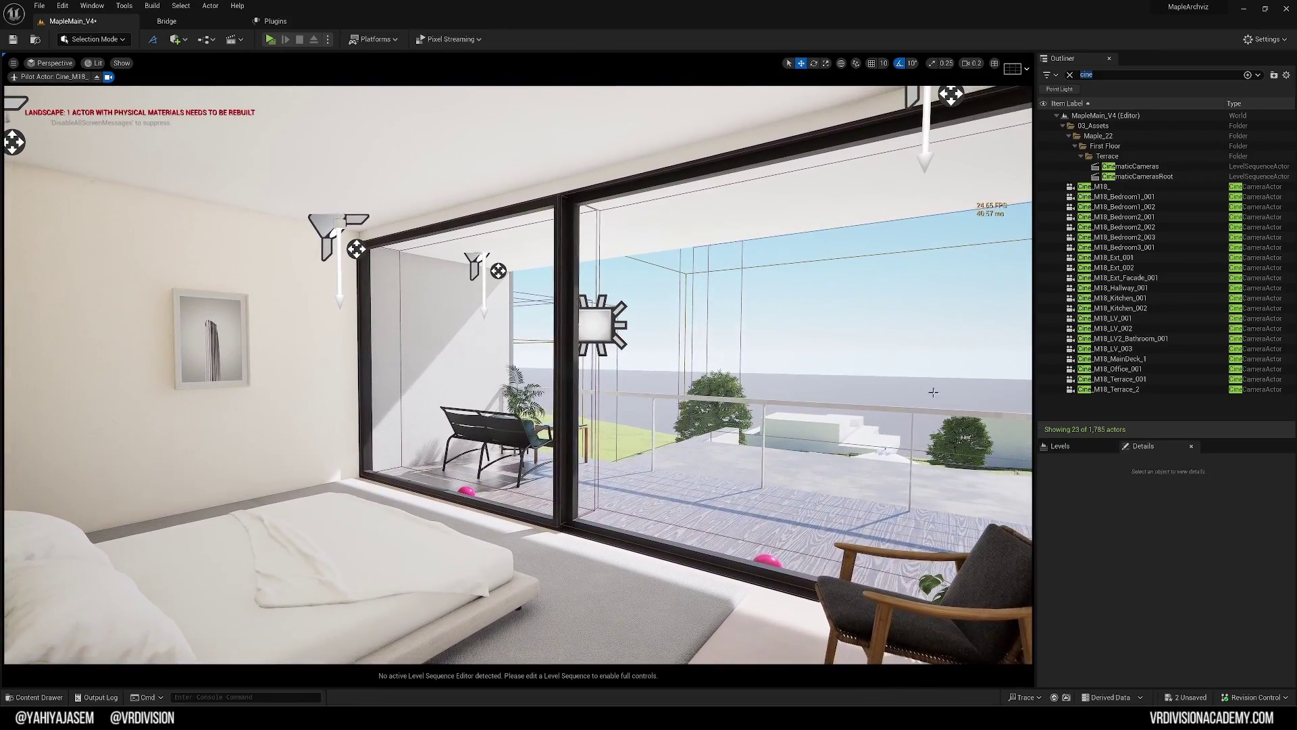
{"action": "right_click_drag", "start_coordinate": [620, 437], "coordinate": [899, 408]}
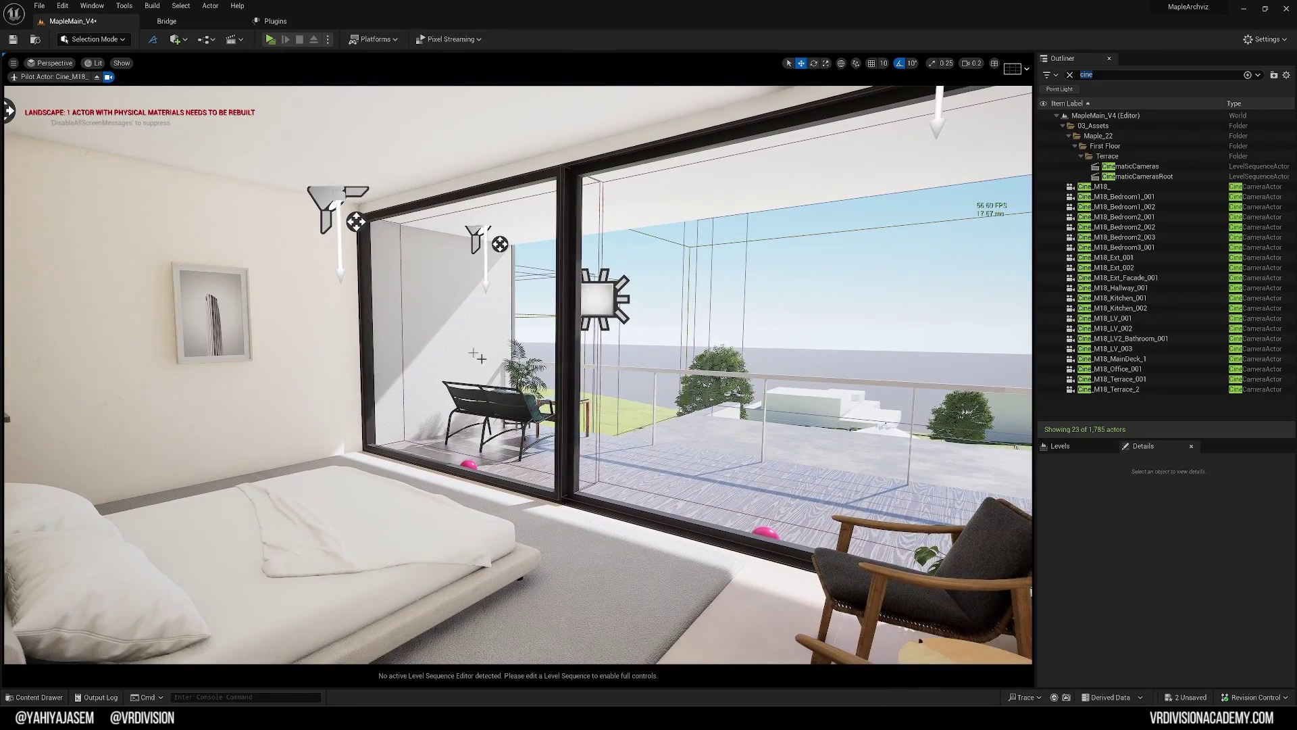
{"action": "left_click", "coordinate": [1105, 197]}
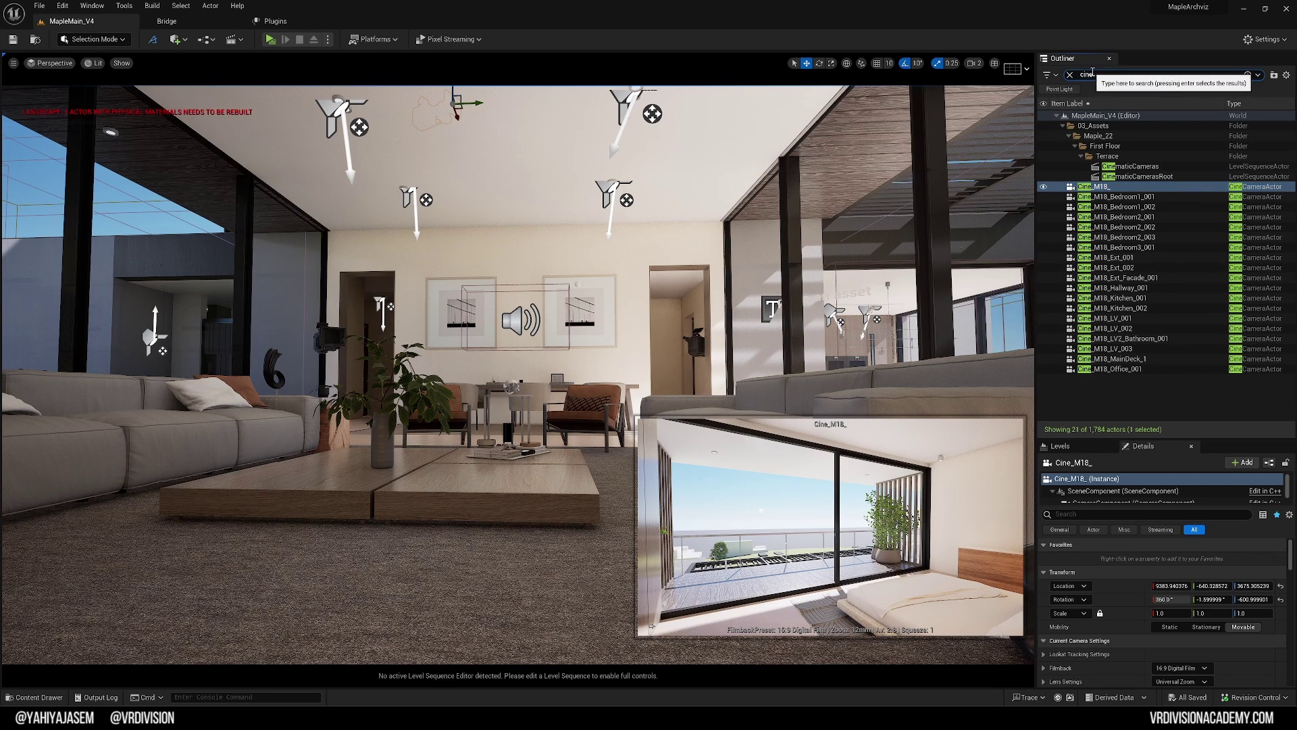
Reset the Outliner cine filter and focus the viewport on the Cine_M18_ camera
{"action": "left_click", "coordinate": [1069, 74]}
{"action": "left_click", "coordinate": [1112, 283]}
{"action": "scroll", "coordinate": [1105, 203], "scroll_direction": "up", "scroll_amount": 5}
{"action": "left_click", "coordinate": [1091, 74]}
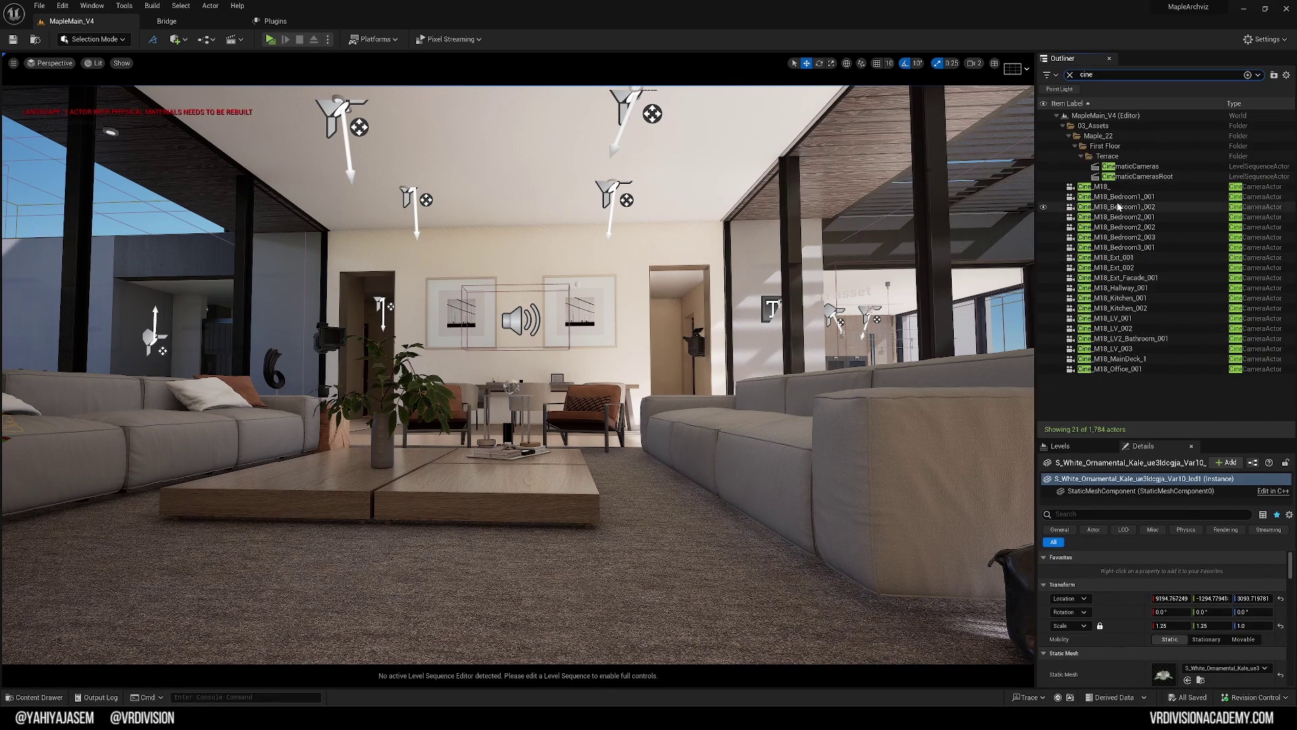
{"action": "left_click", "coordinate": [1095, 187]}
{"action": "key", "text": "f"}
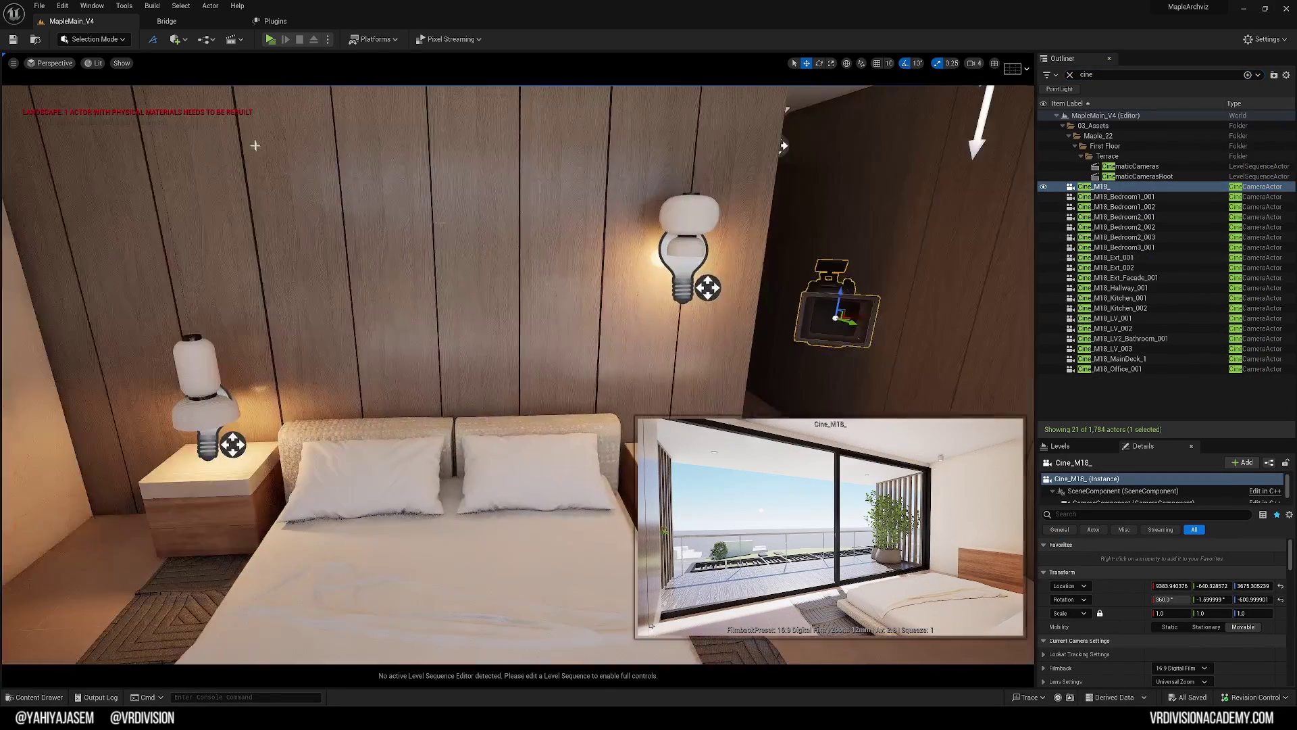
Pilot Cine_M18_ past the upper balcony into the bedroom to frame the bed
{"action": "left_click", "coordinate": [53, 64]}
{"action": "mouse_move", "coordinate": [67, 165]}
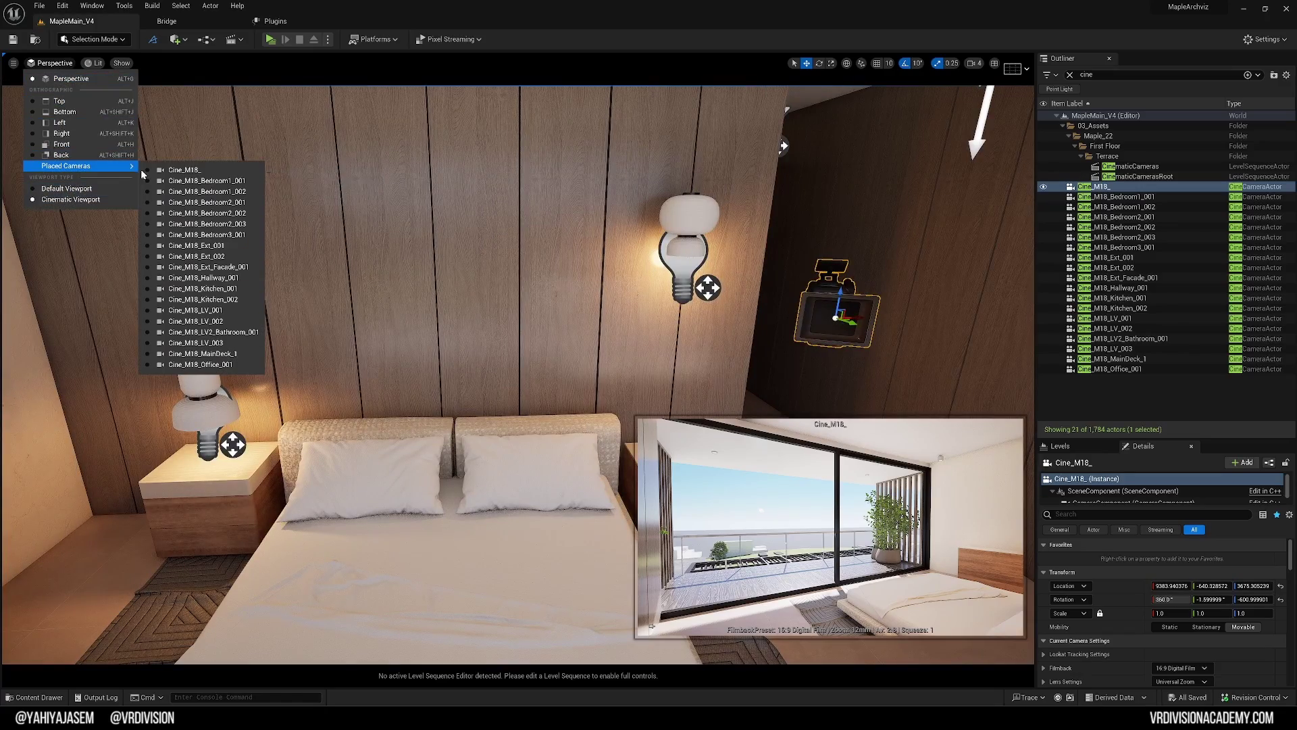
{"action": "left_click", "coordinate": [177, 170]}
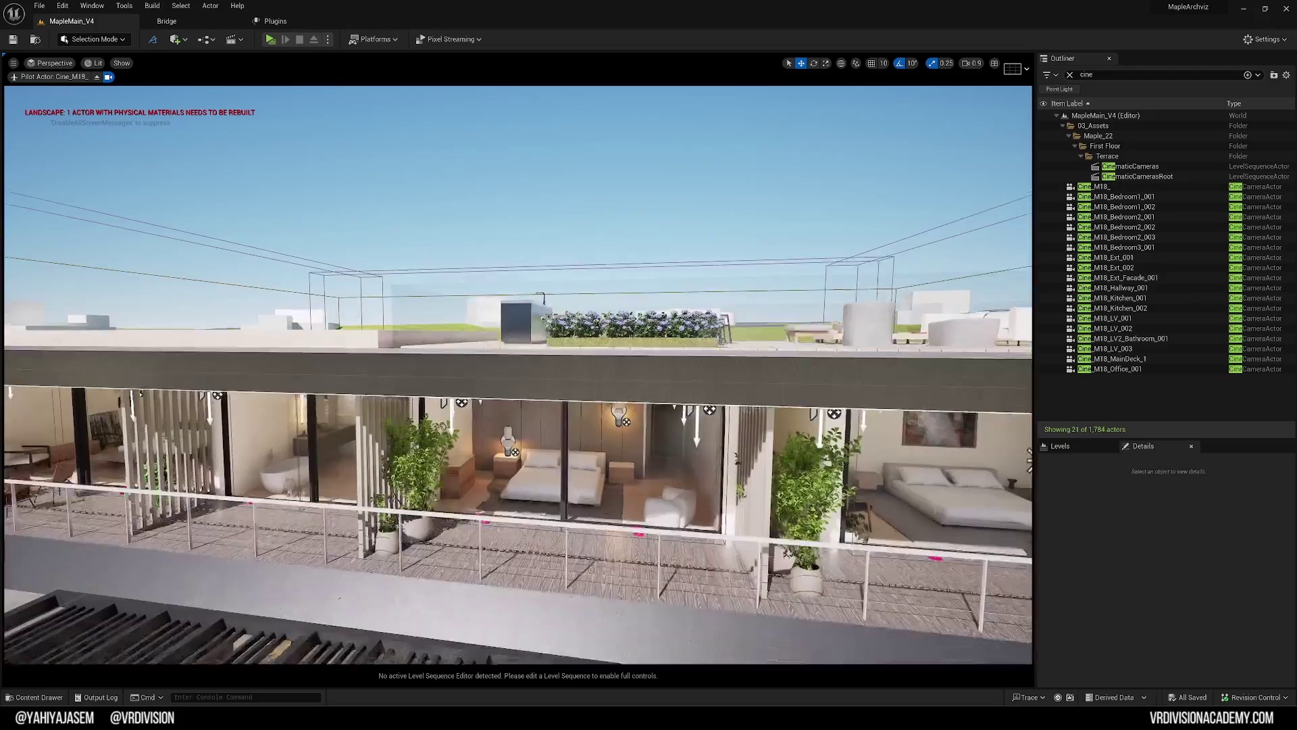
{"action": "right_click_drag", "start_coordinate": [586, 237], "coordinate": [587, 237]}
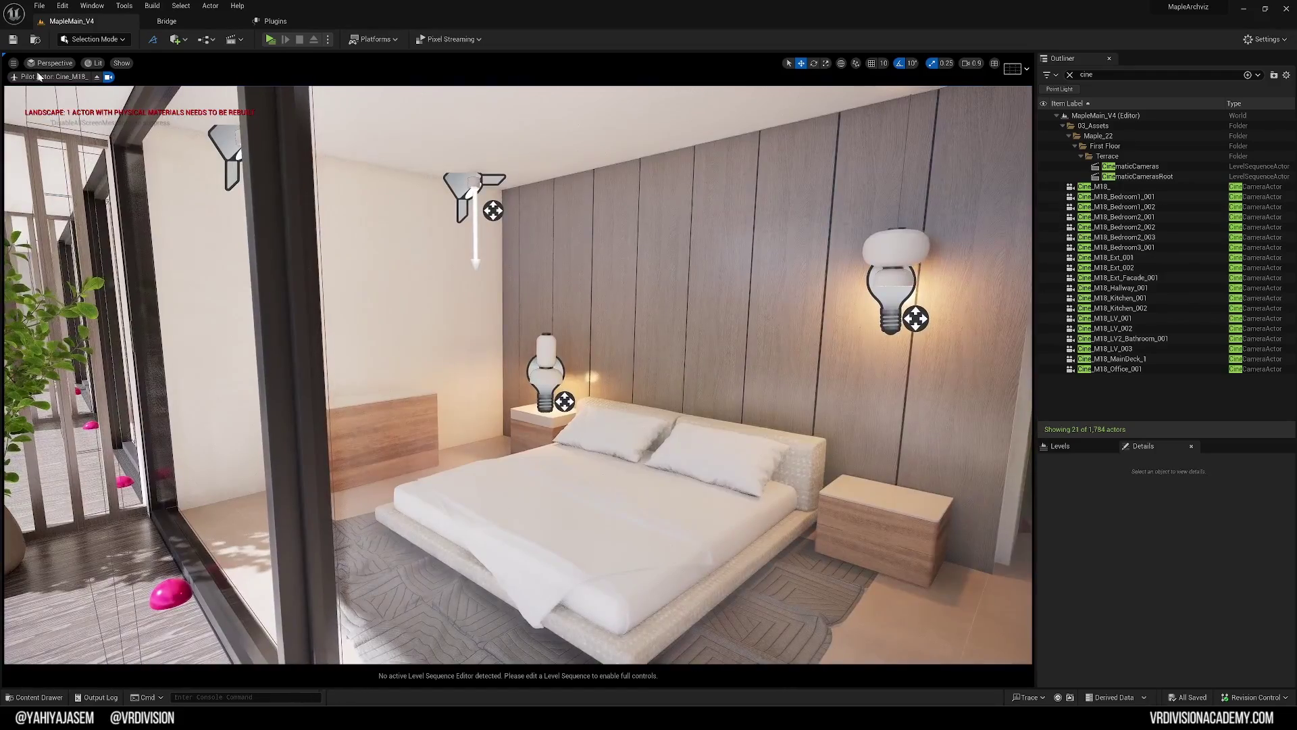
{"action": "right_click_drag", "start_coordinate": [520, 375], "coordinate": [519, 375]}
{"action": "left_click", "coordinate": [1099, 187]}
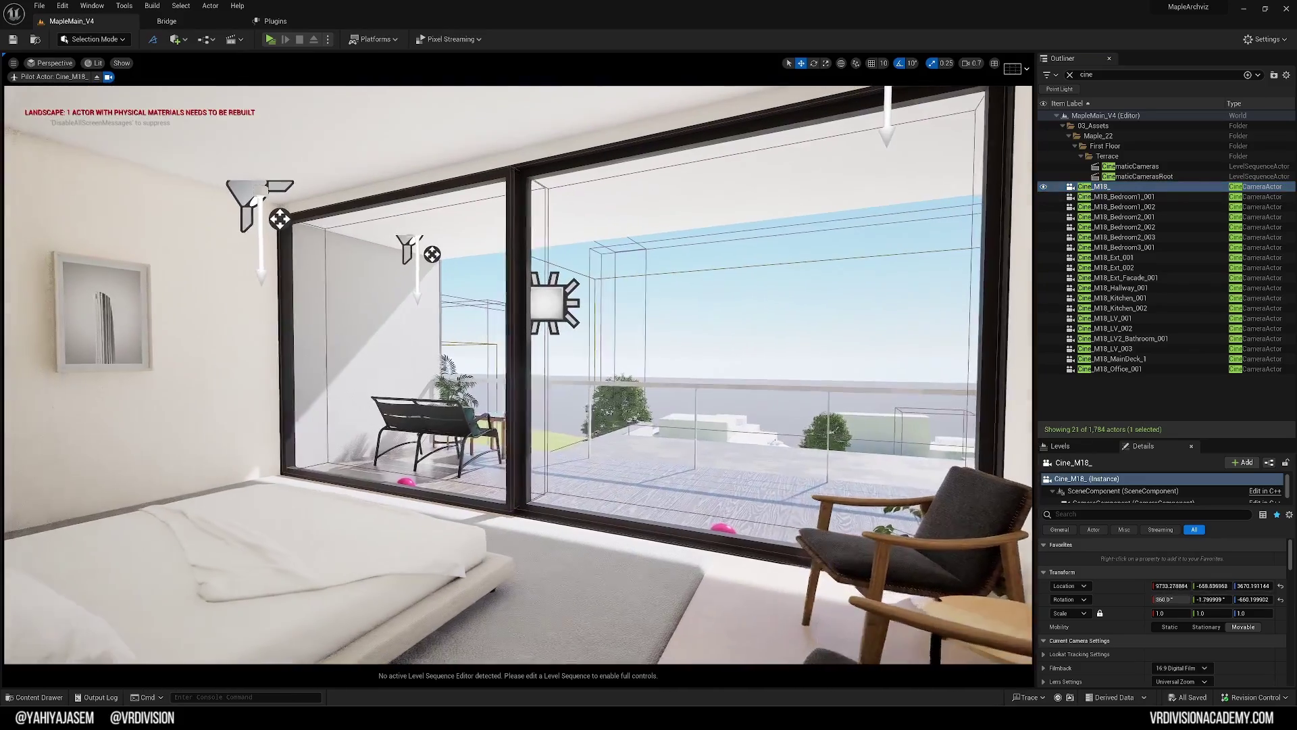
Duplicate the piloted camera as Cine_M18_Bedroom4_001
{"action": "key", "text": "ctrl+d"}
{"action": "right_click_drag", "start_coordinate": [519, 375], "coordinate": [534, 364]}
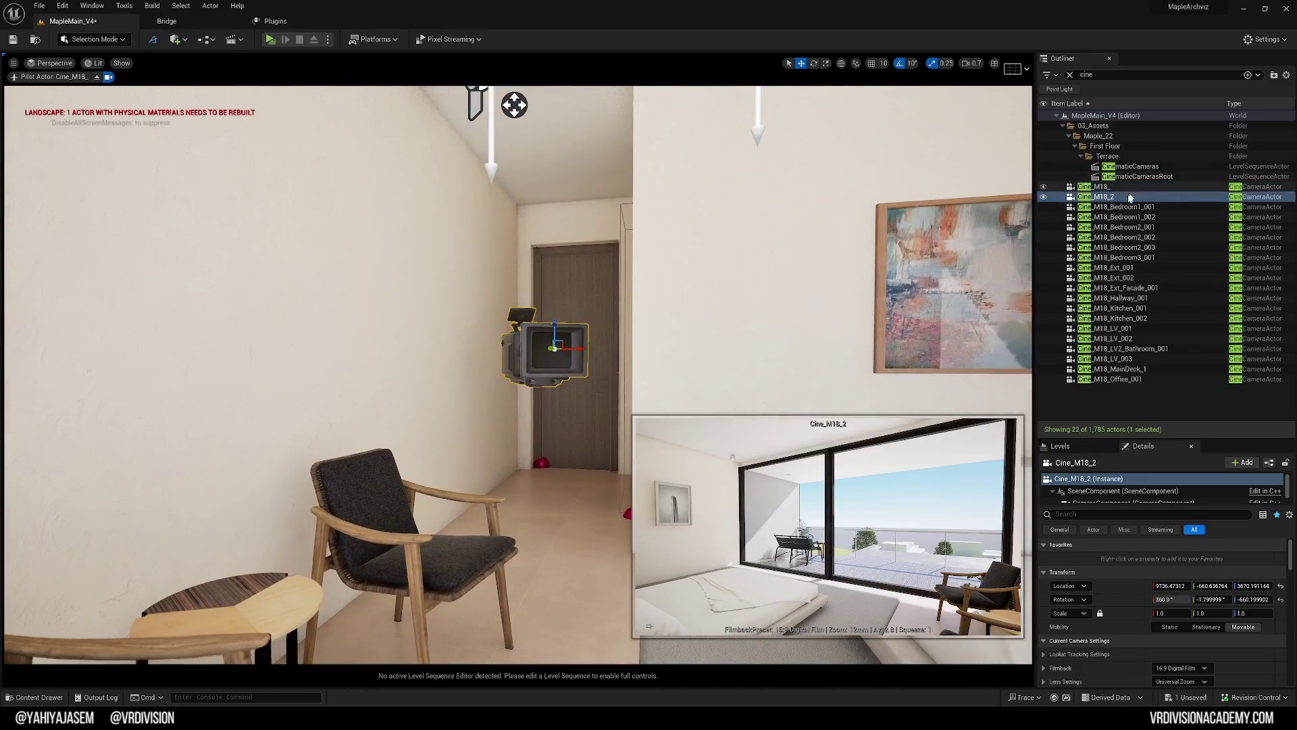
{"action": "key", "text": "F2"}
{"action": "type", "text": "Bedroom4"}
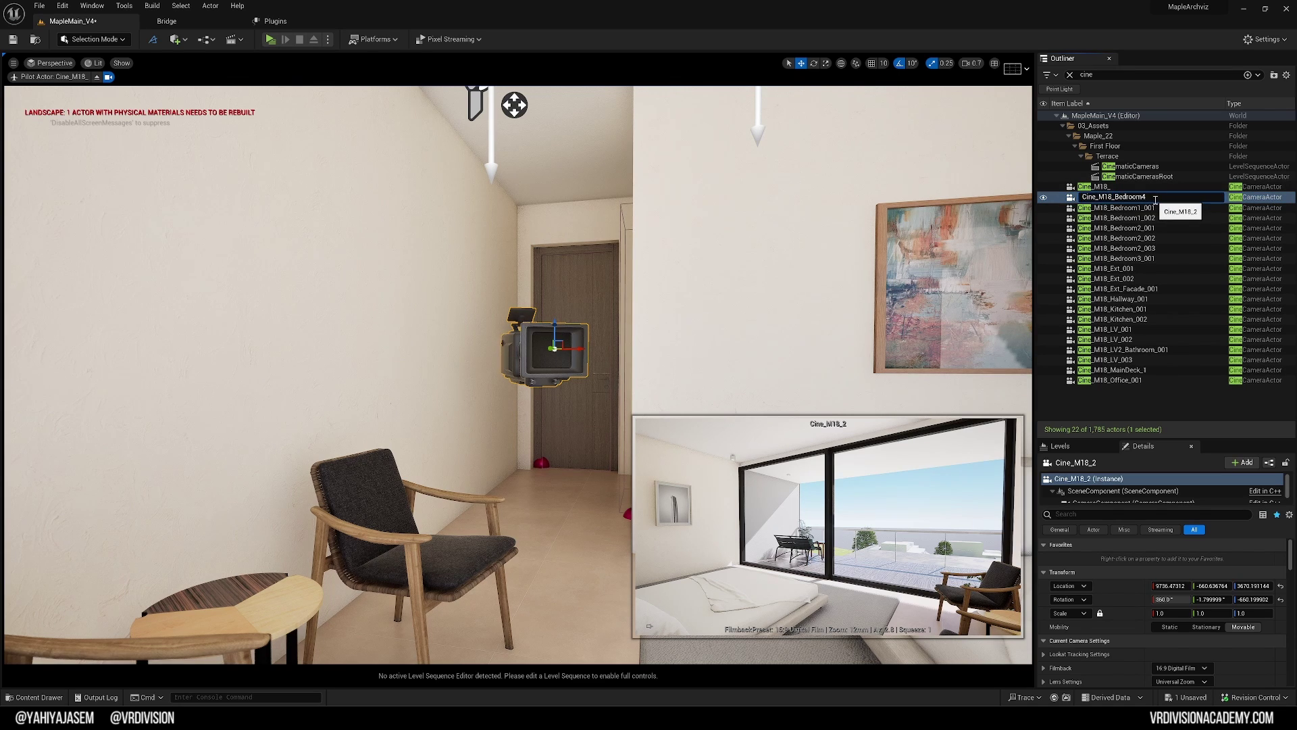
{"action": "key", "text": "Return"}
Duplicate the camera again and name the copy Cine_M18_Bedroom4_002 using the pasted name
{"action": "left_click", "coordinate": [1100, 187]}
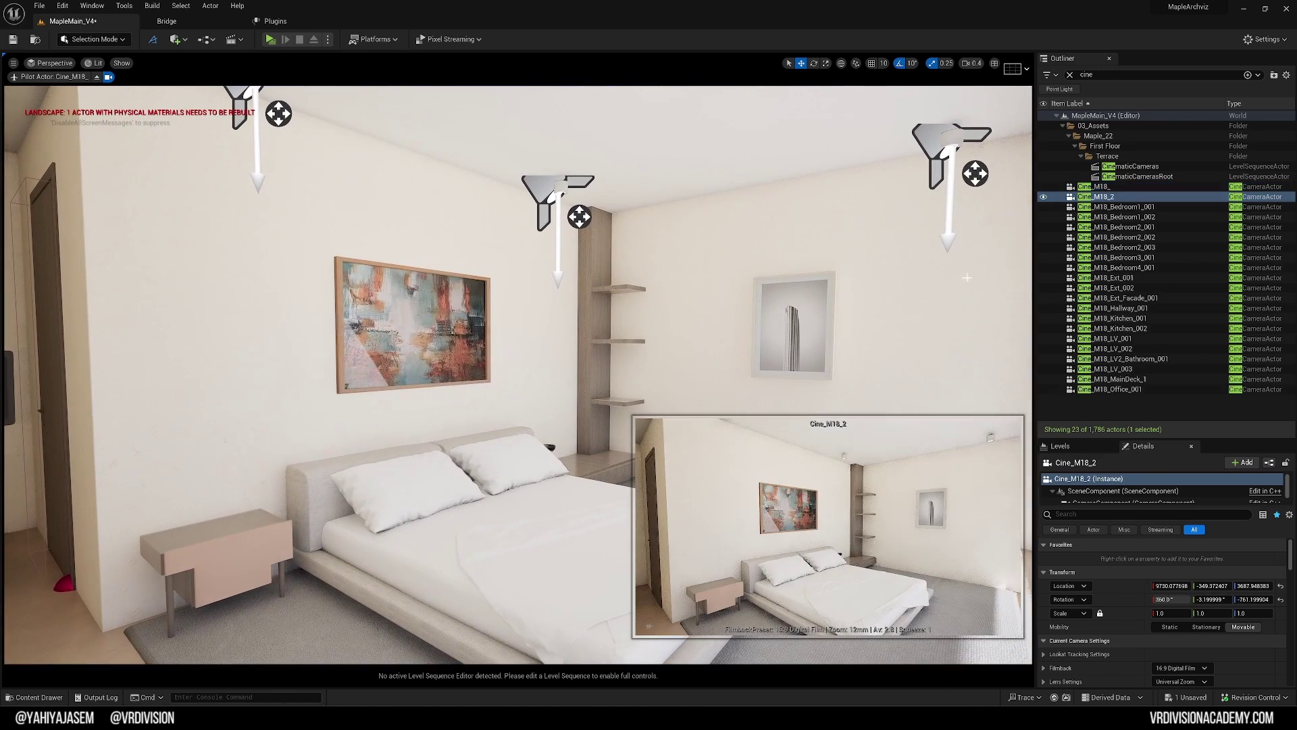
{"action": "key", "text": "ctrl+d"}
{"action": "left_click", "coordinate": [1119, 268]}
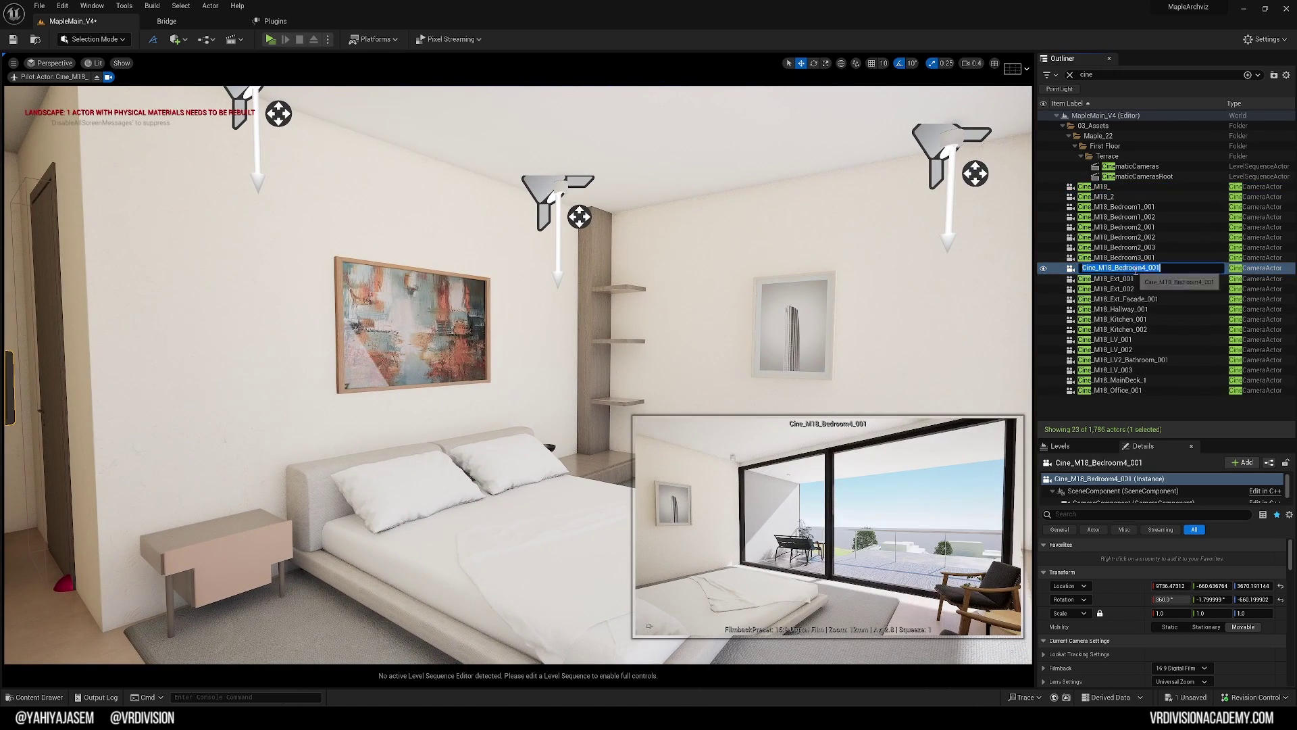
{"action": "left_click", "coordinate": [1100, 197]}
{"action": "key", "text": "F2"}
{"action": "type", "text": "Cine_M18_Bedroom4_001"}
{"action": "key", "text": "BackSpace"}
{"action": "type", "text": "2"}
{"action": "key", "text": "Return"}
{"action": "key", "text": "f"}
{"action": "key", "text": "Escape"}
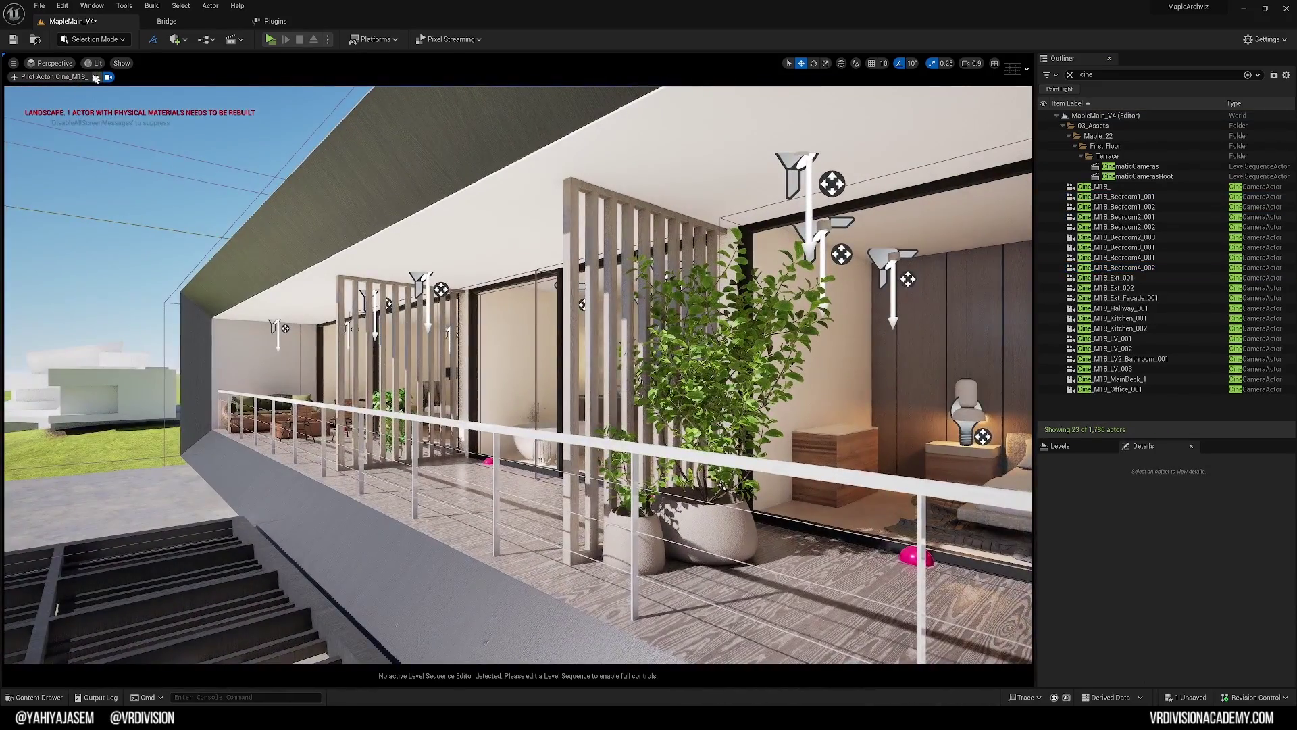
Fly deeper into the bedroom, duplicate twice more, and rename the Cine_M18_2 and Cine_M18_3 copies
{"action": "right_click_drag", "start_coordinate": [94, 77], "coordinate": [142, 82]}
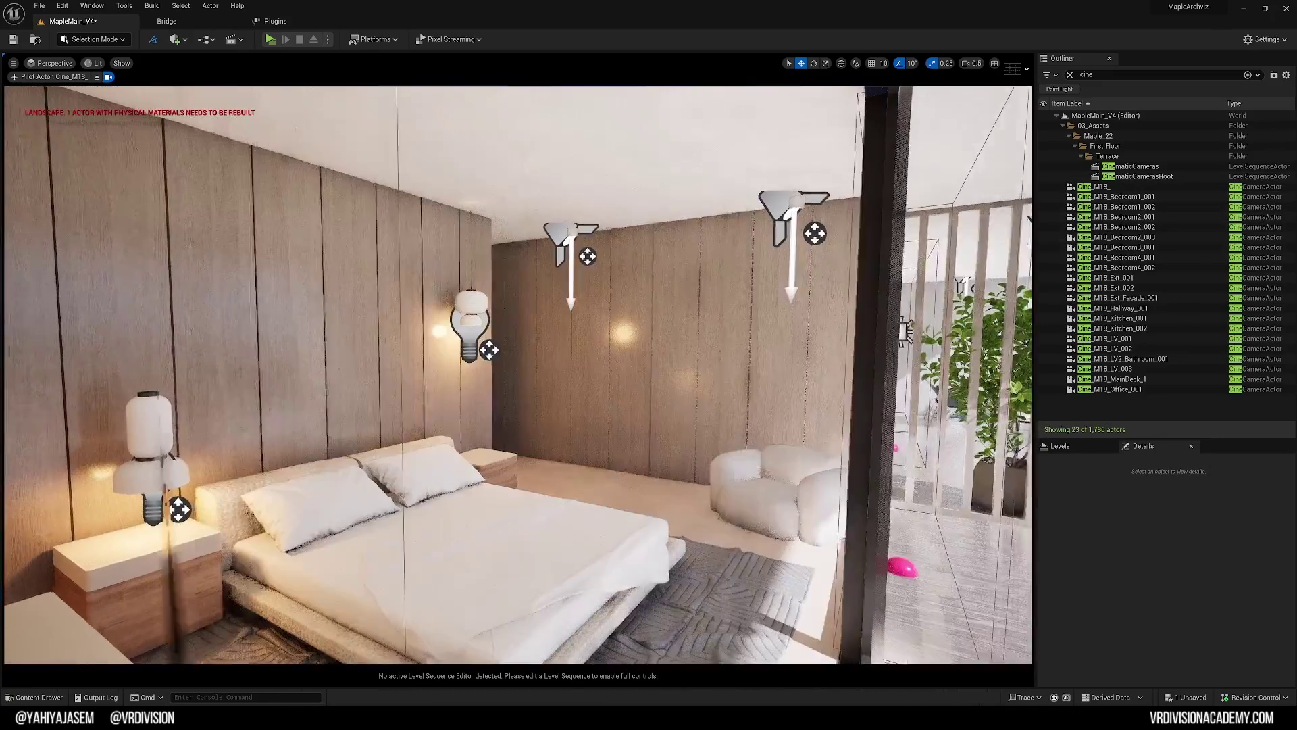
{"action": "left_click", "coordinate": [1083, 196]}
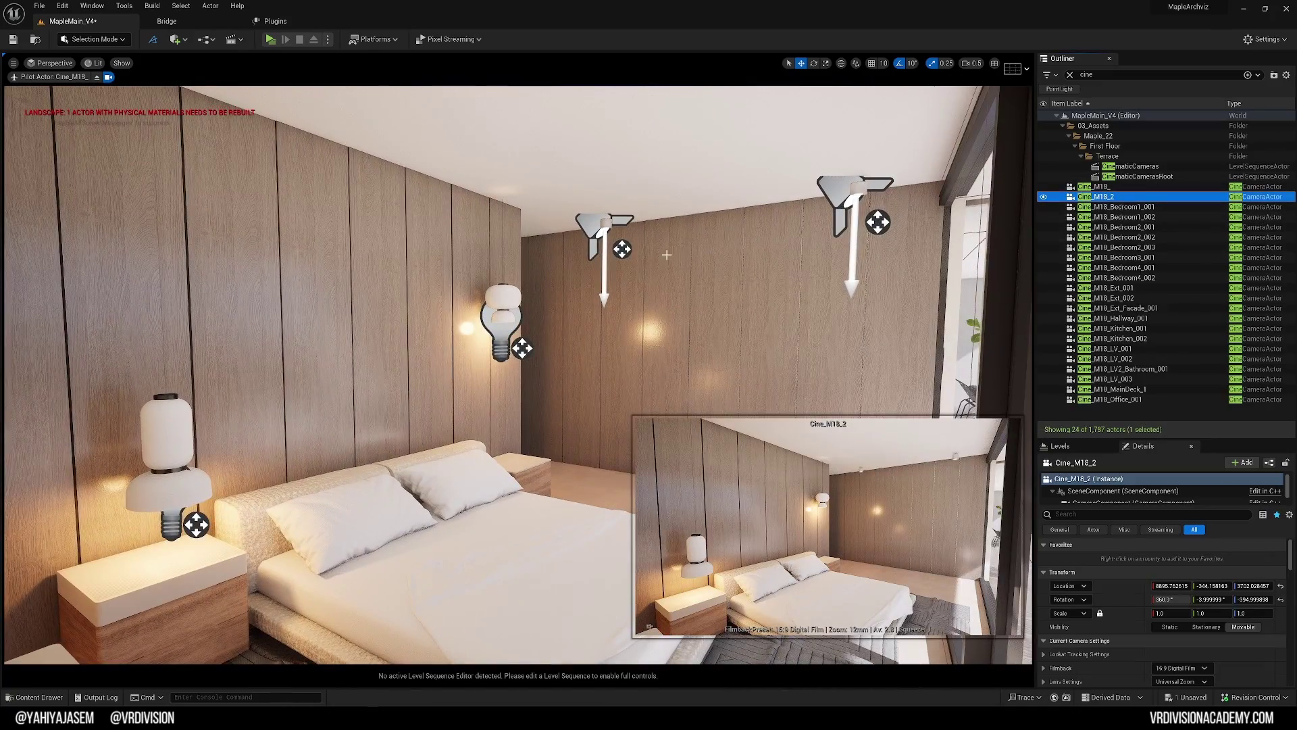
{"action": "right_click_drag", "start_coordinate": [517, 375], "coordinate": [405, 375]}
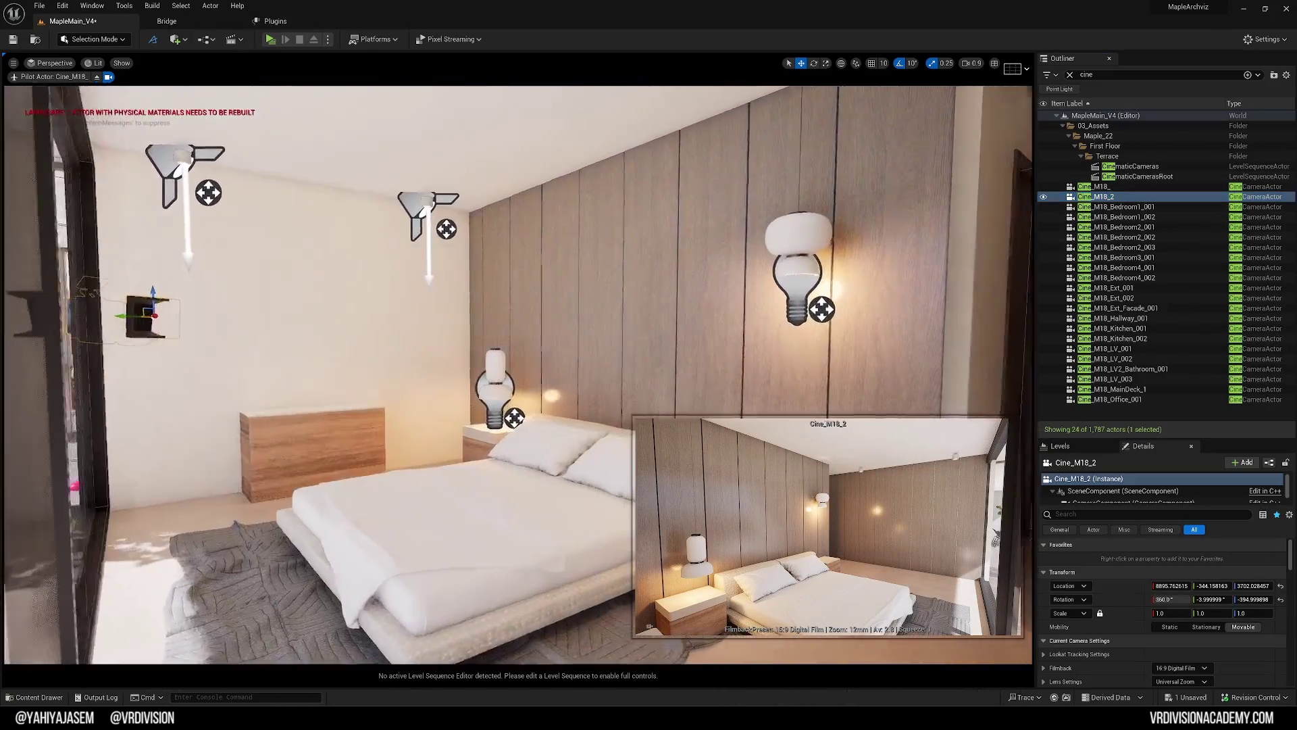
{"action": "key", "text": "ctrl+d"}
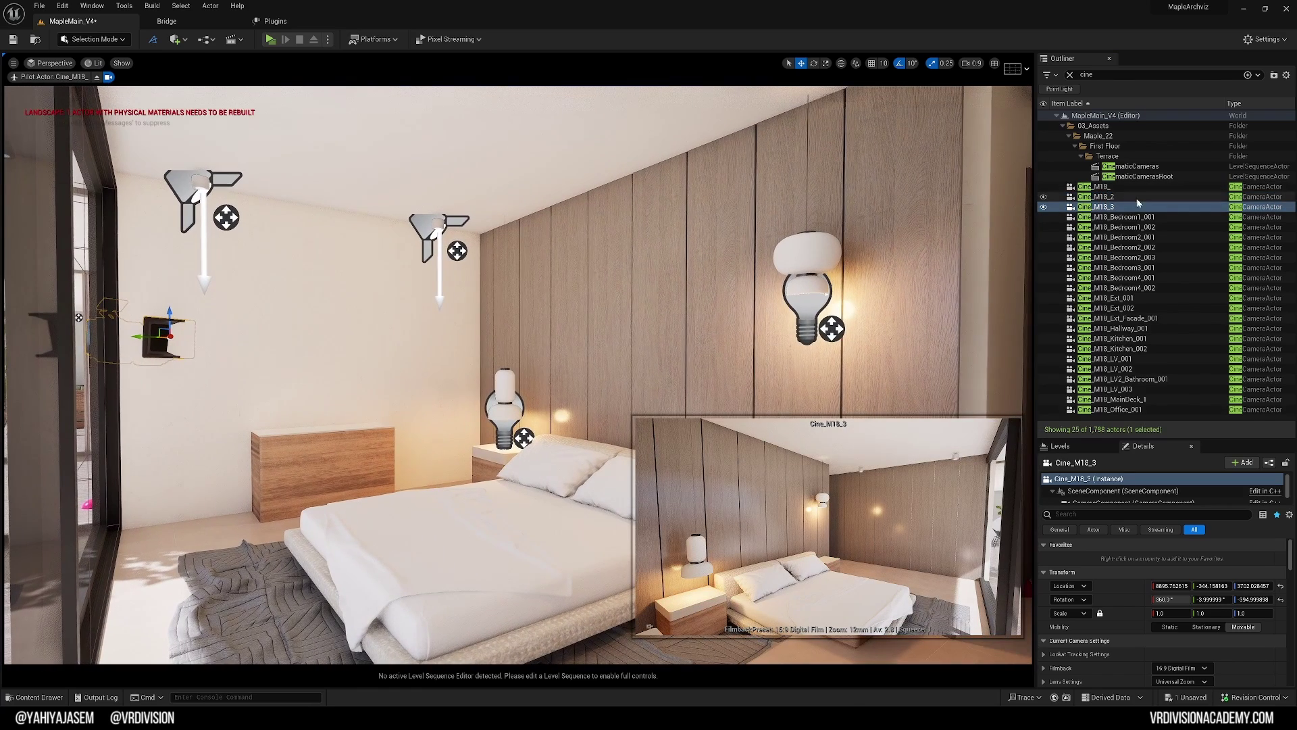
{"action": "left_click", "coordinate": [1140, 288]}
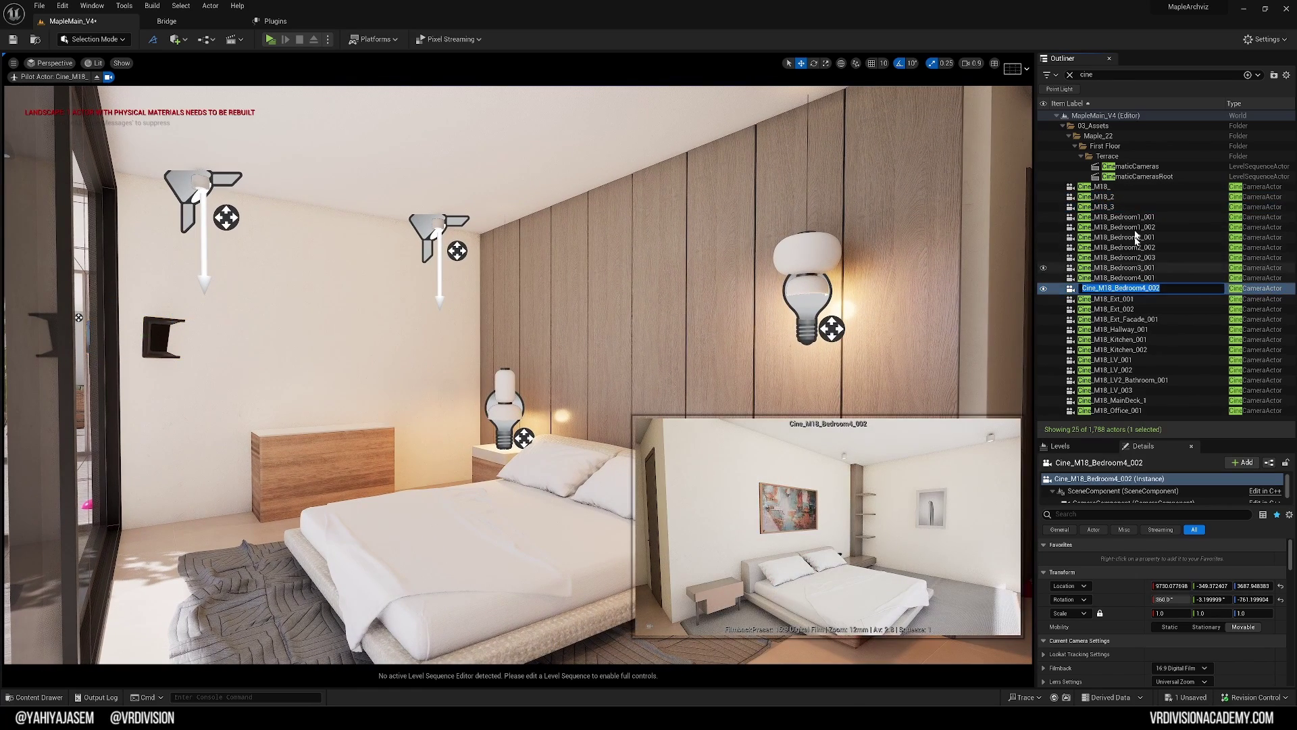
{"action": "left_click", "coordinate": [1121, 199]}
{"action": "key", "text": "BackSpace"}
{"action": "key", "text": "BackSpace"}
{"action": "key", "text": "BackSpace"}
{"action": "type", "text": "5_002"}
{"action": "key", "text": "Return"}
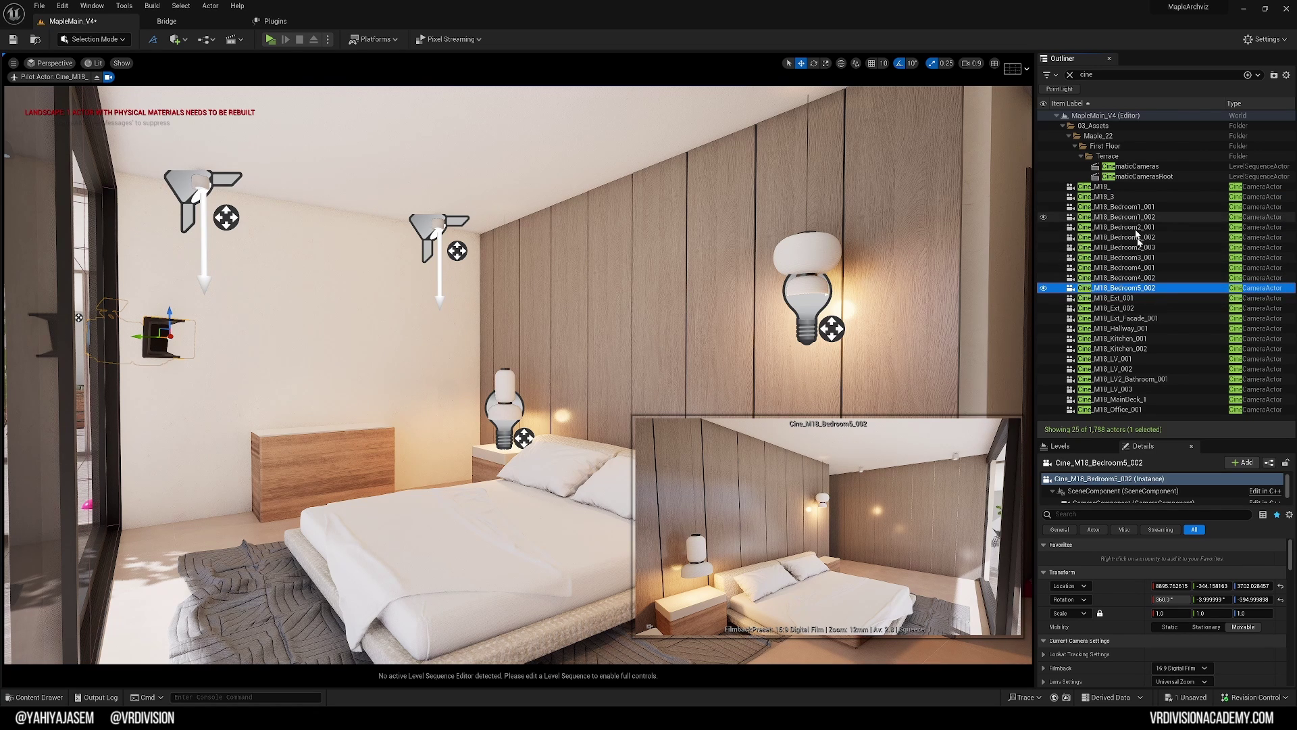
{"action": "left_click", "coordinate": [1135, 198]}
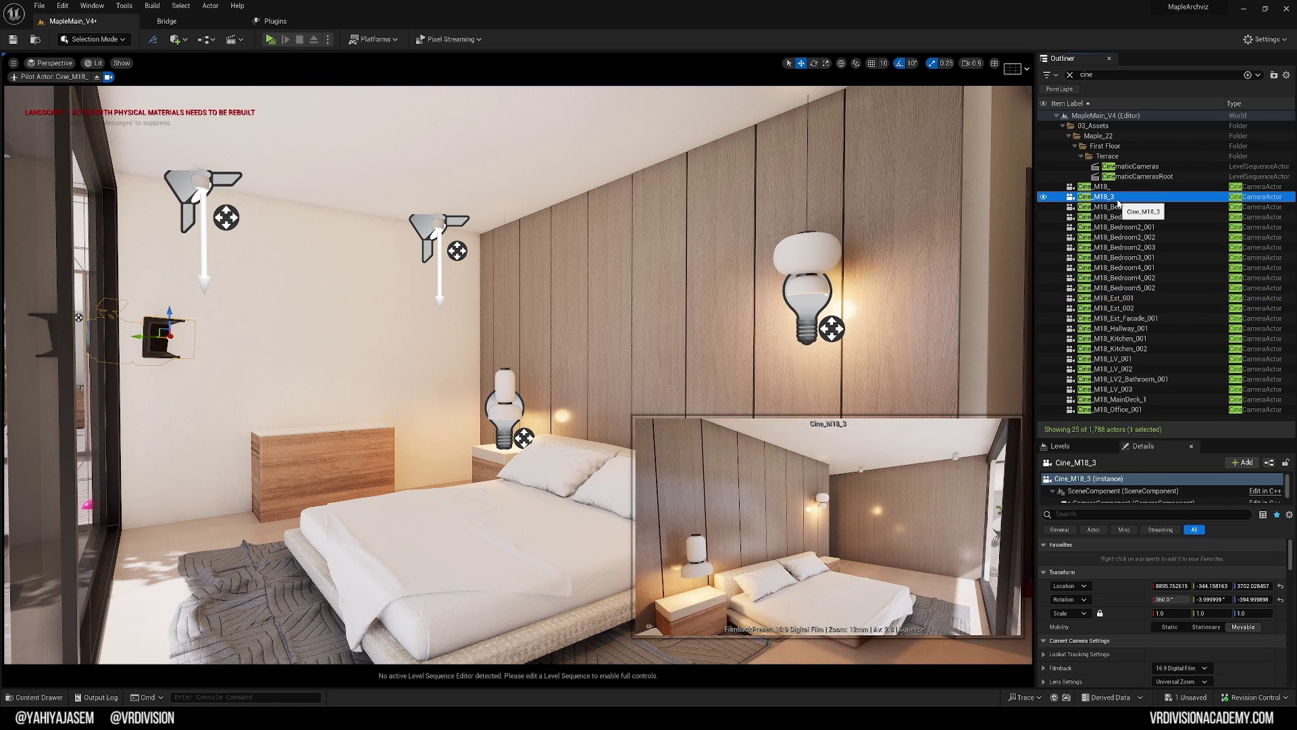
{"action": "left_click", "coordinate": [1136, 198]}
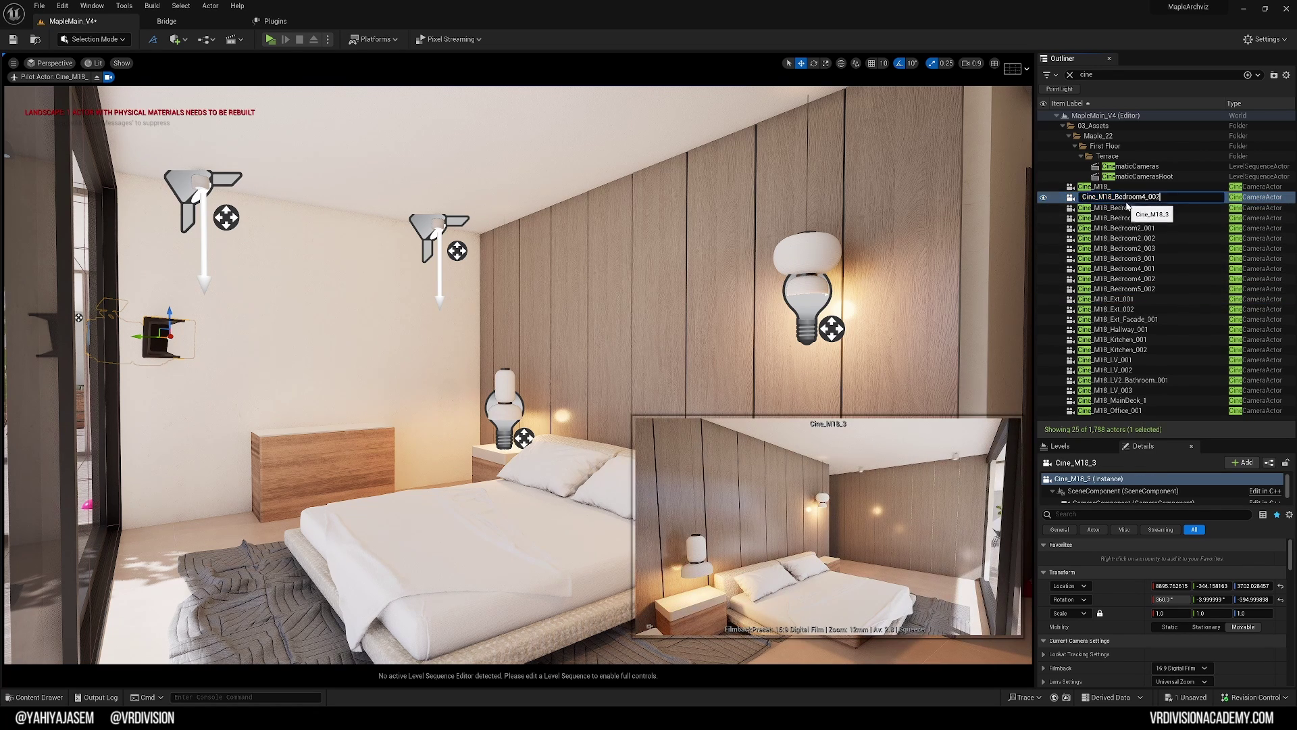
{"action": "key", "text": "Return"}
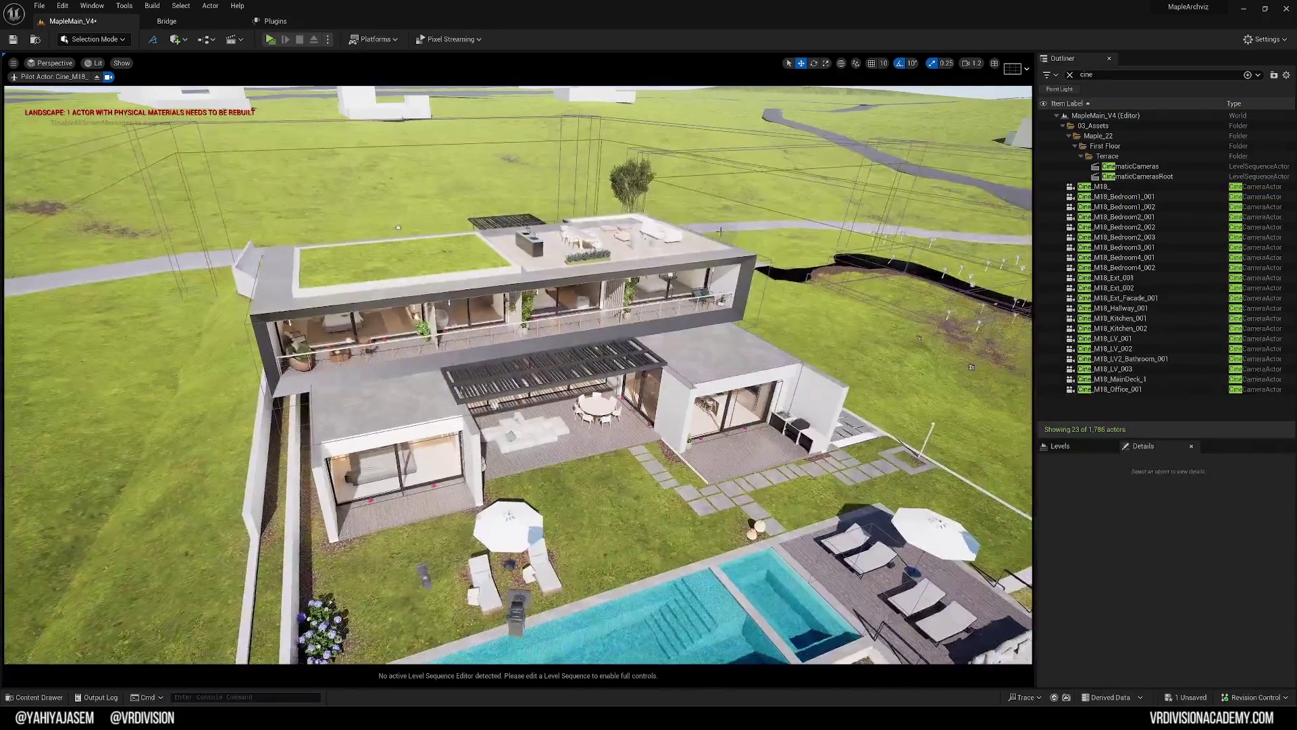
Enter 35 as the Cine_M18_ camera's Current Focal Length in Details
{"action": "left_click", "coordinate": [1100, 186]}
{"action": "scroll", "coordinate": [1170, 550], "scroll_direction": "down", "scroll_amount": 5}
{"action": "scroll", "coordinate": [1170, 550], "scroll_direction": "down", "scroll_amount": 5}
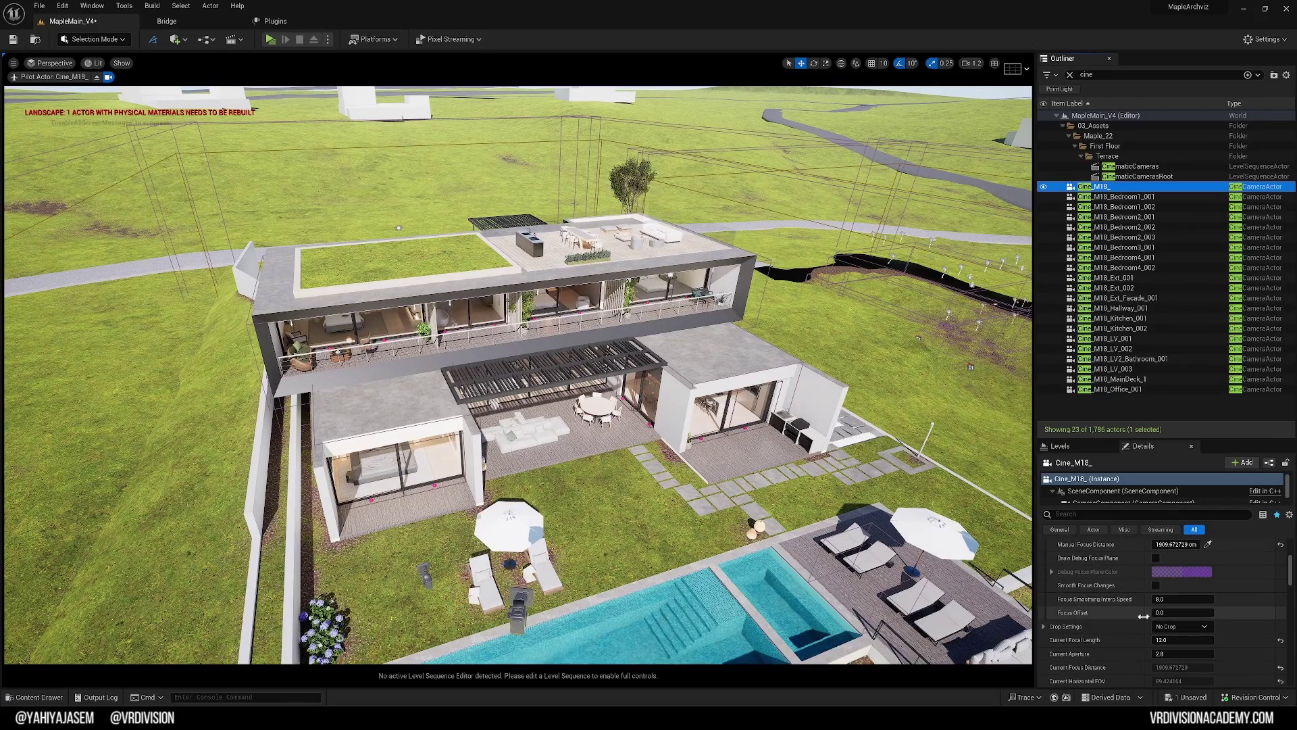
{"action": "scroll", "coordinate": [1141, 616], "scroll_direction": "down", "scroll_amount": 2}
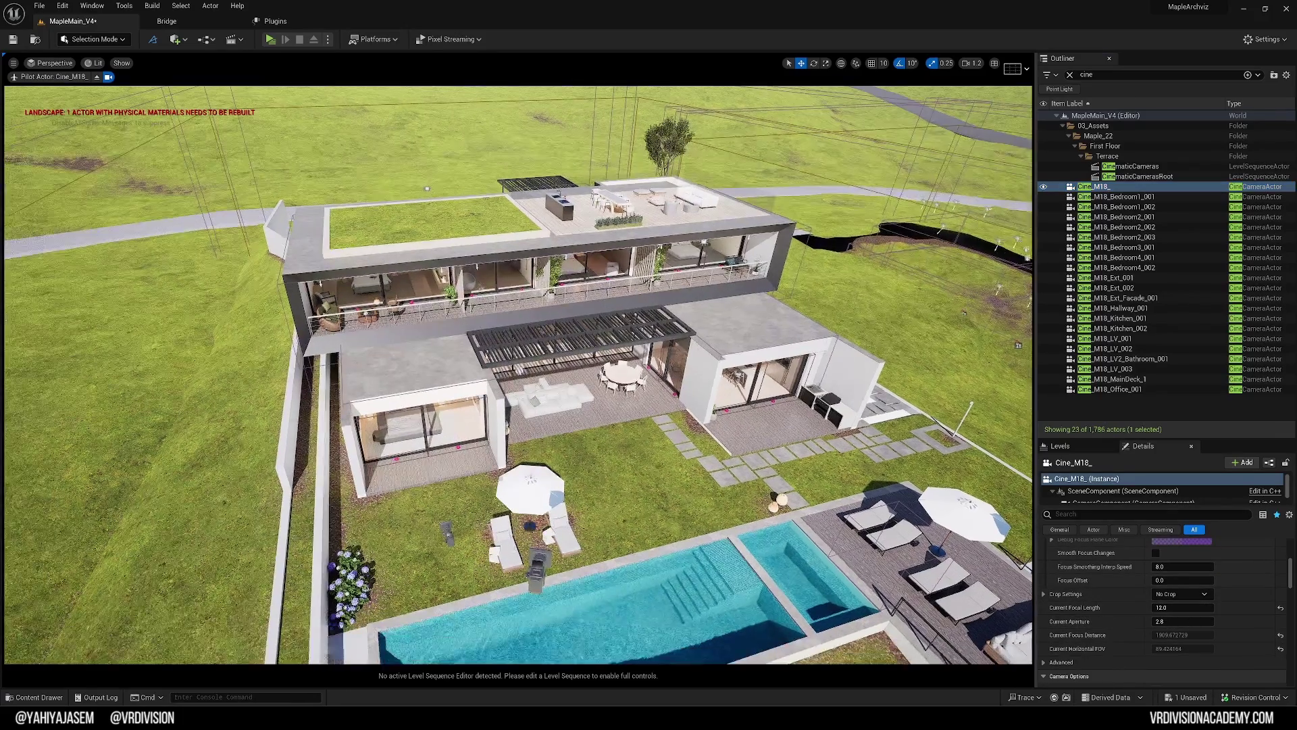
{"action": "left_click_drag", "start_coordinate": [1108, 613], "coordinate": [1278, 588]}
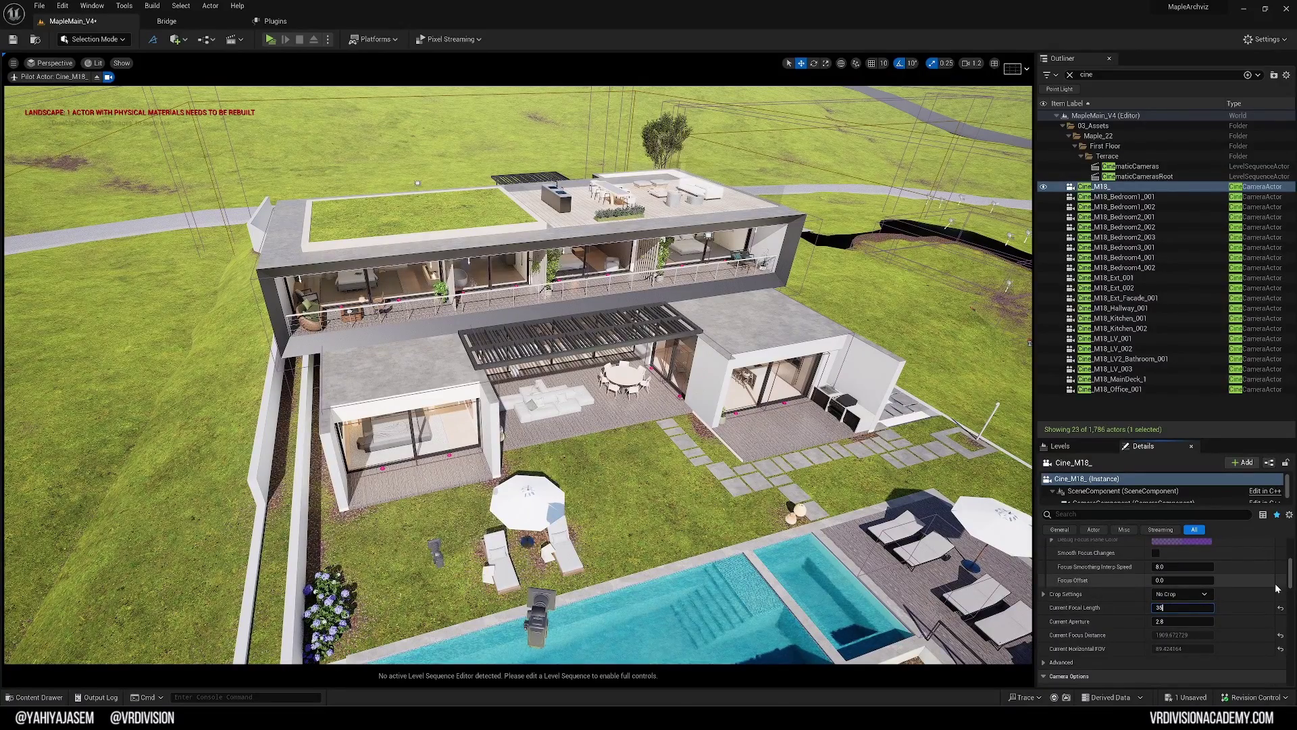
{"action": "type", "text": "85"}
{"action": "key", "text": "Return"}
{"action": "type", "text": "35"}
{"action": "key", "text": "Return"}
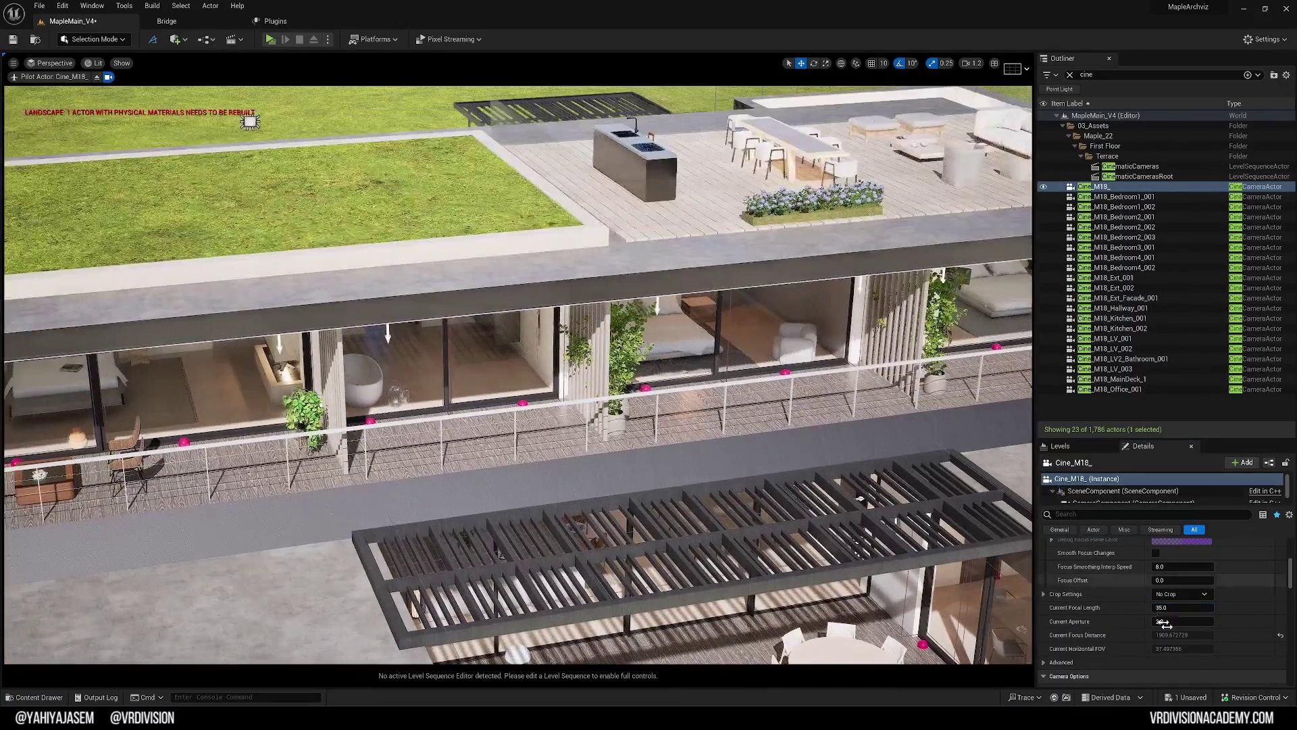
Duplicate the piloted camera at four new villa views as Cine_M18_2 to Cine_M18_5, then deselect
{"action": "key", "text": "f"}
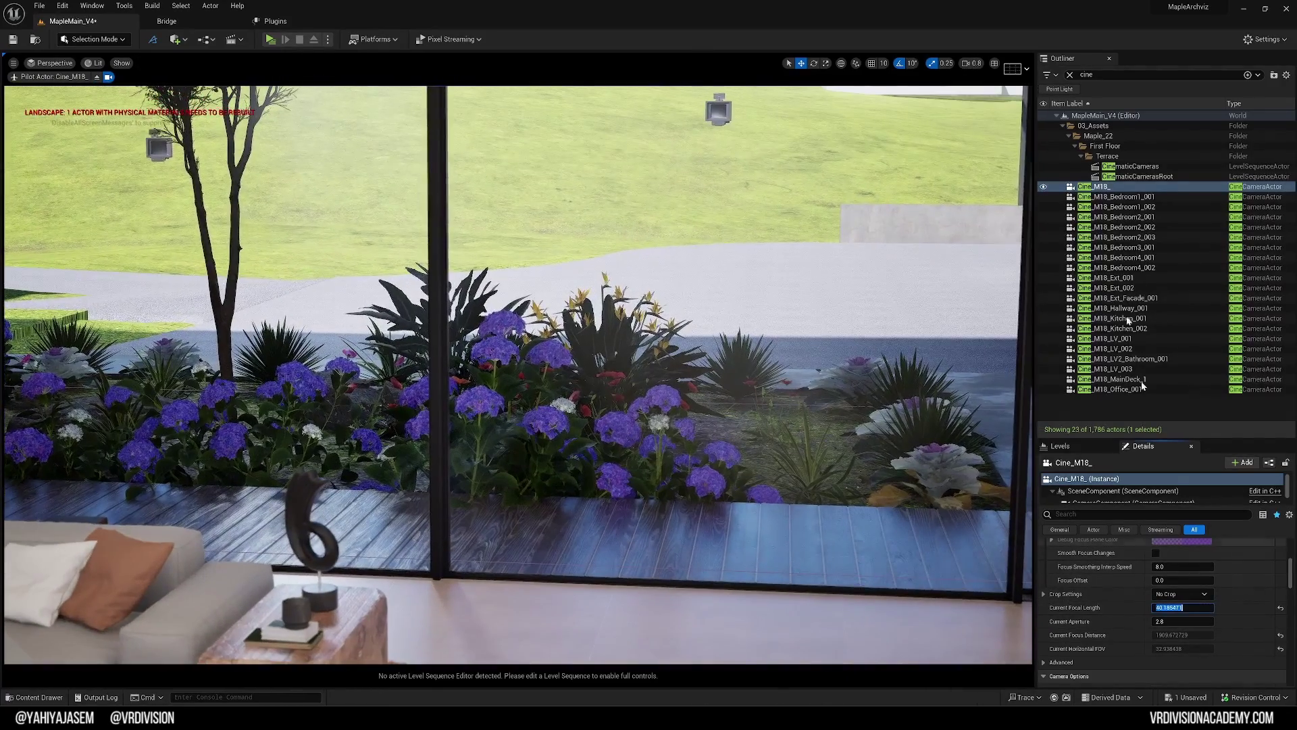
{"action": "key", "text": "ctrl+d"}
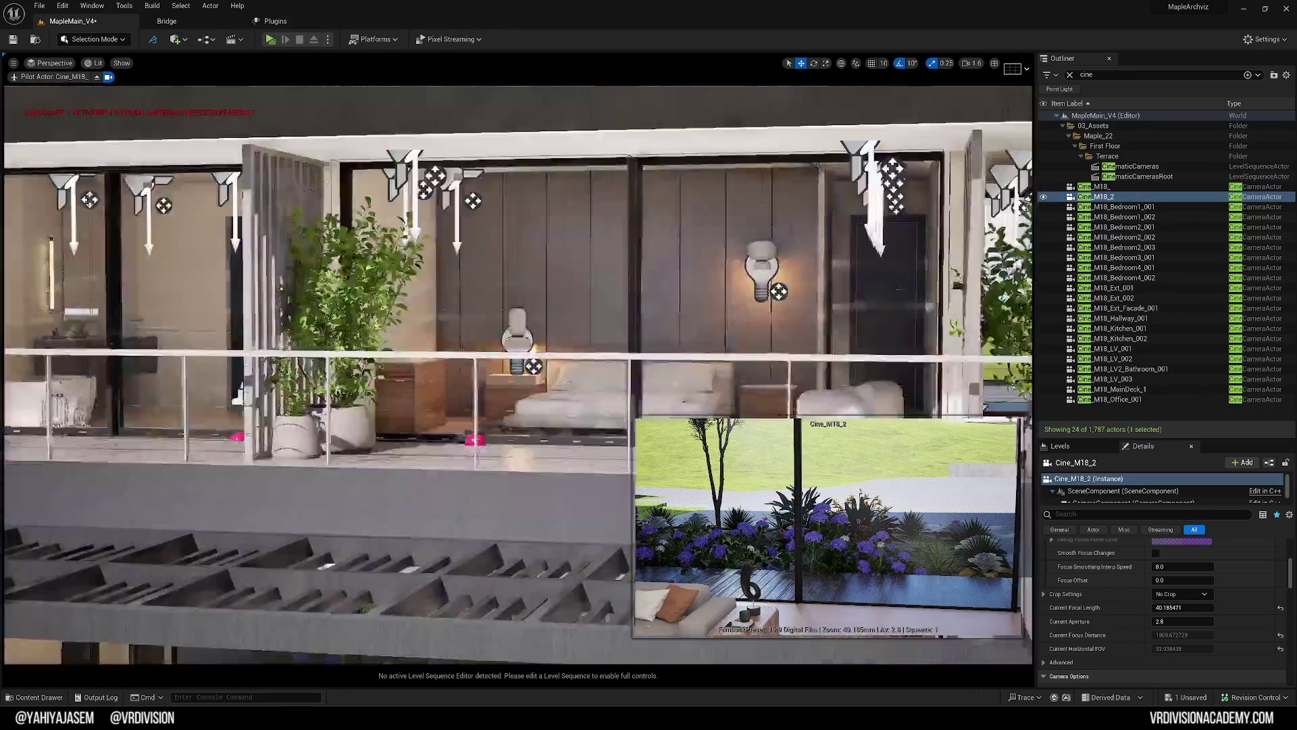
{"action": "key", "text": "ctrl+d"}
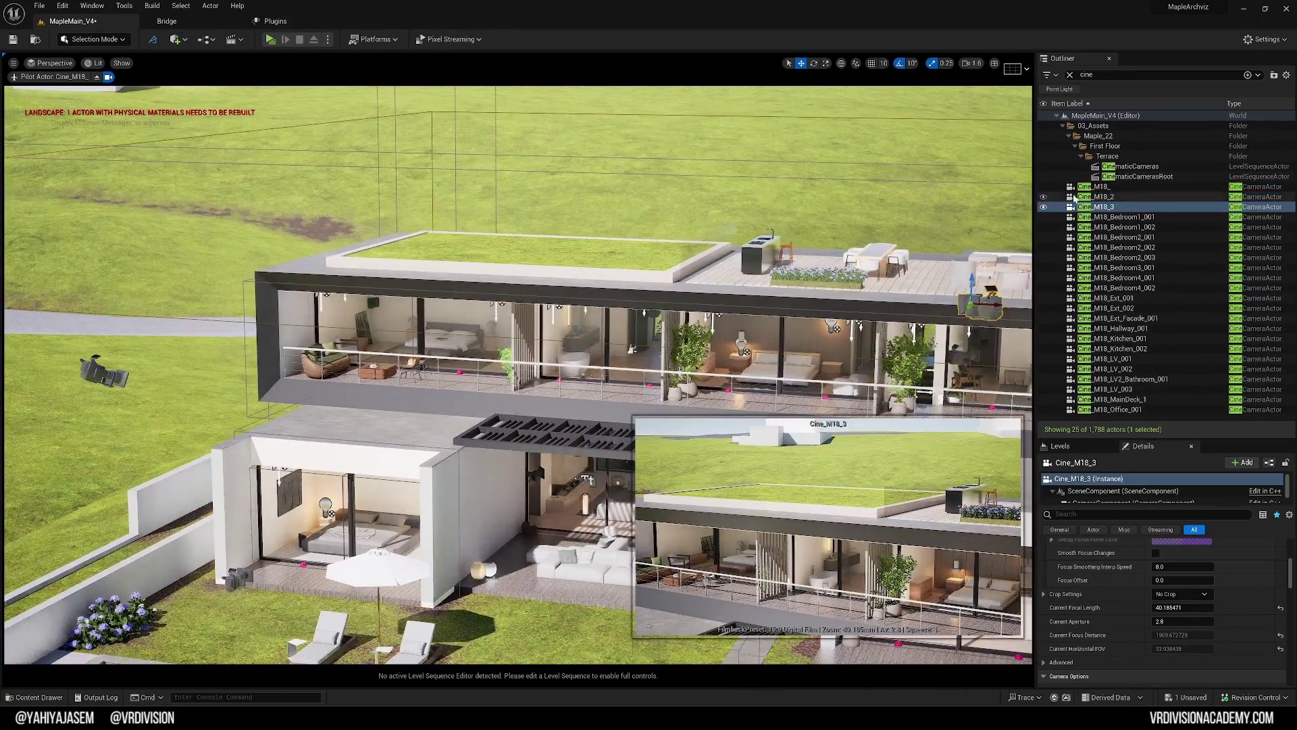
{"action": "key", "text": "ctrl+d"}
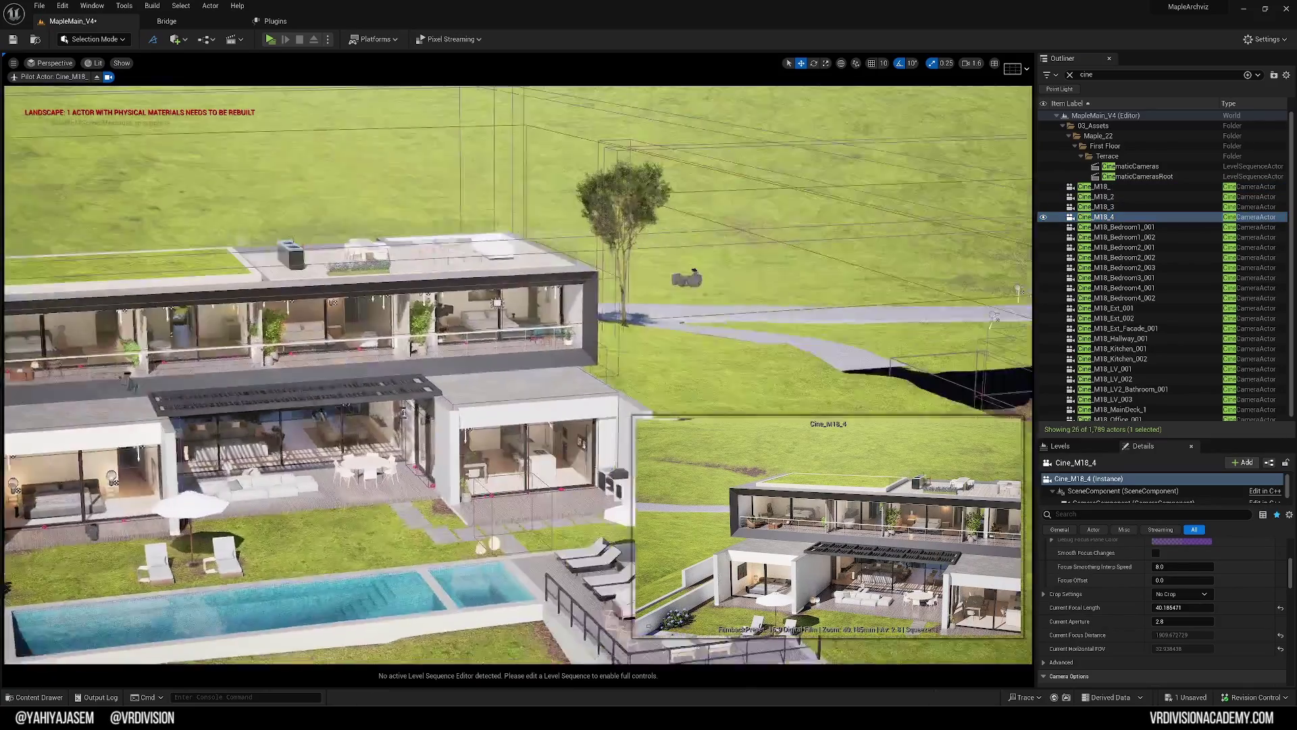
{"action": "key", "text": "ctrl+d"}
{"action": "key", "text": "Escape"}
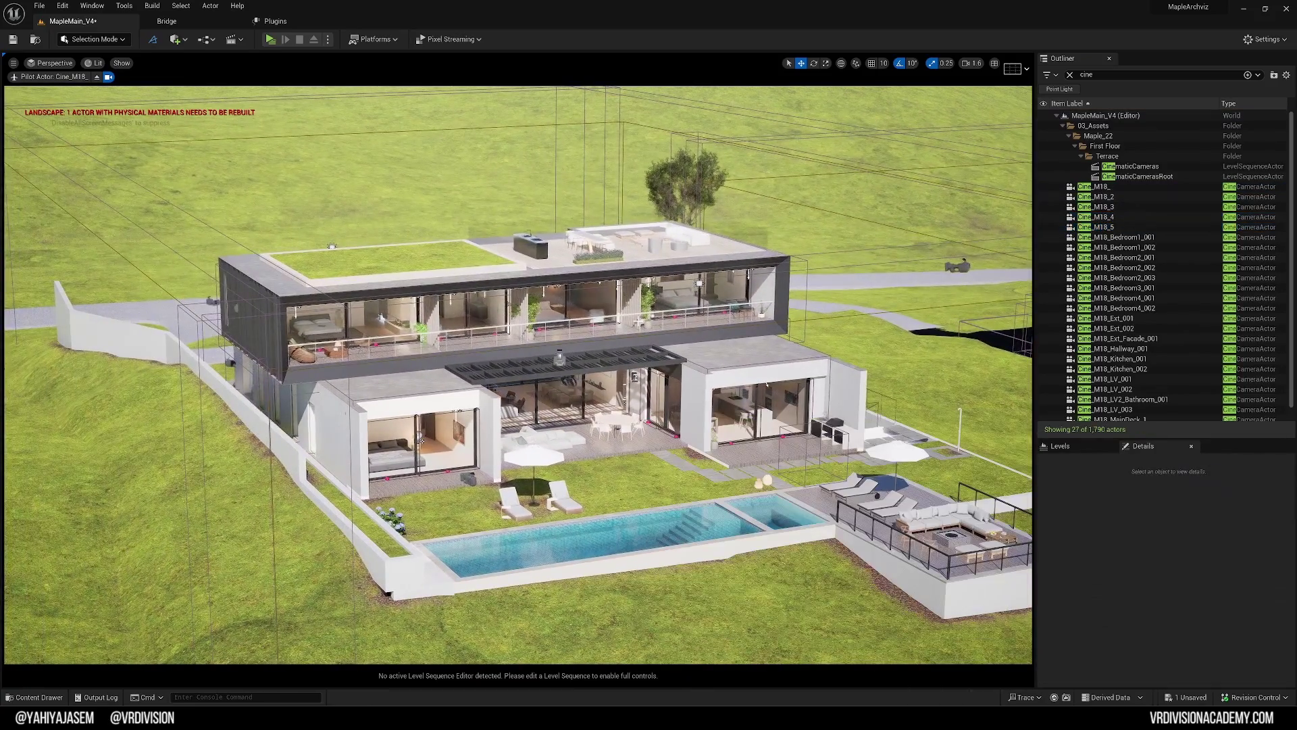